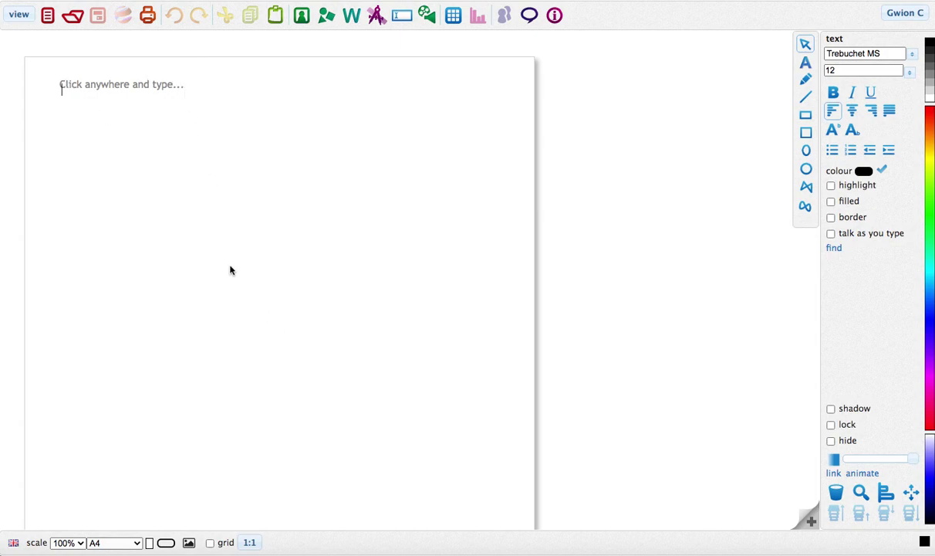
click(217, 240)
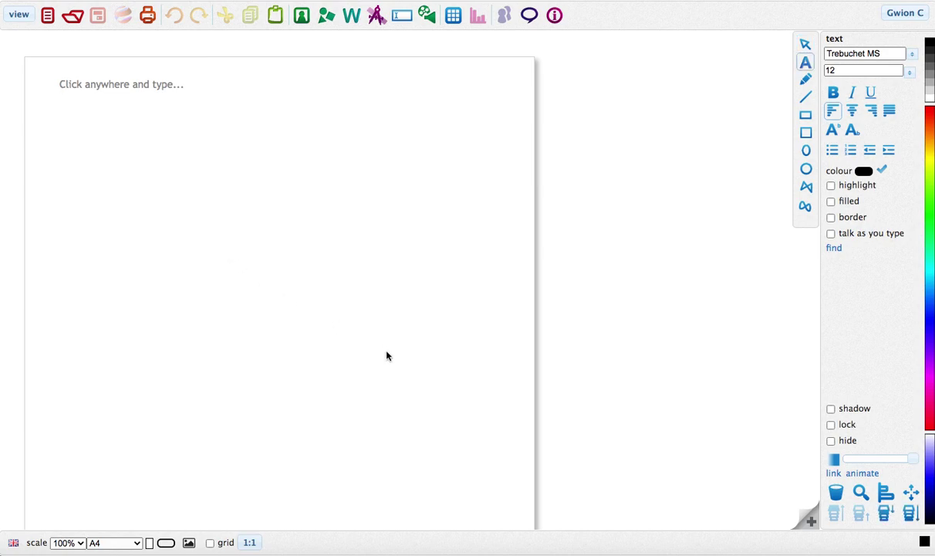
click(422, 159)
text(hhh)
click(255, 245)
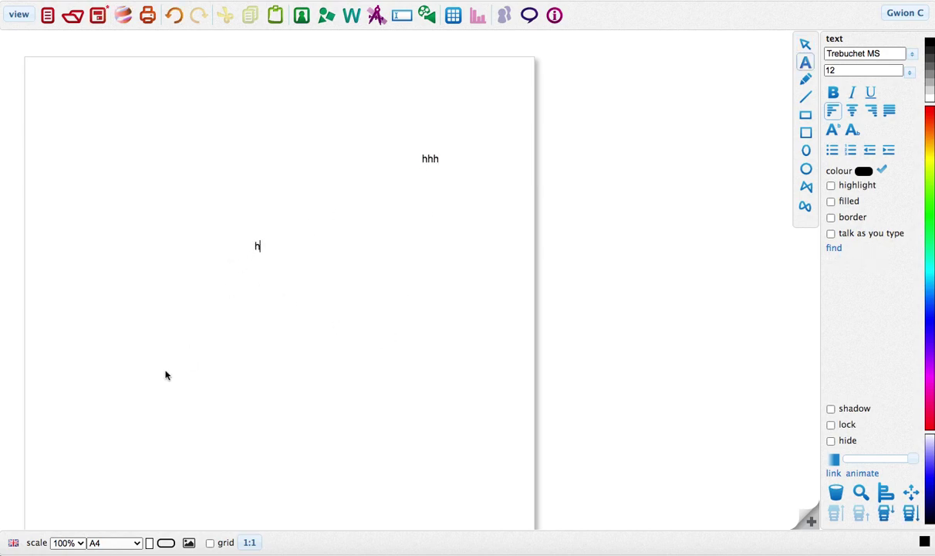
text(hff)
click(184, 323)
click(261, 245)
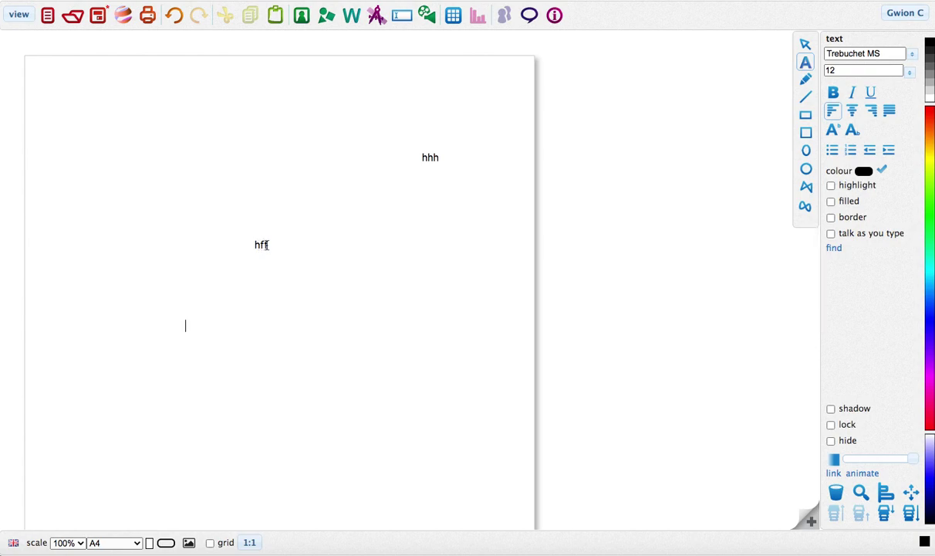
double_click(261, 245)
key(BackSpace)
double_click(417, 155)
key(BackSpace)
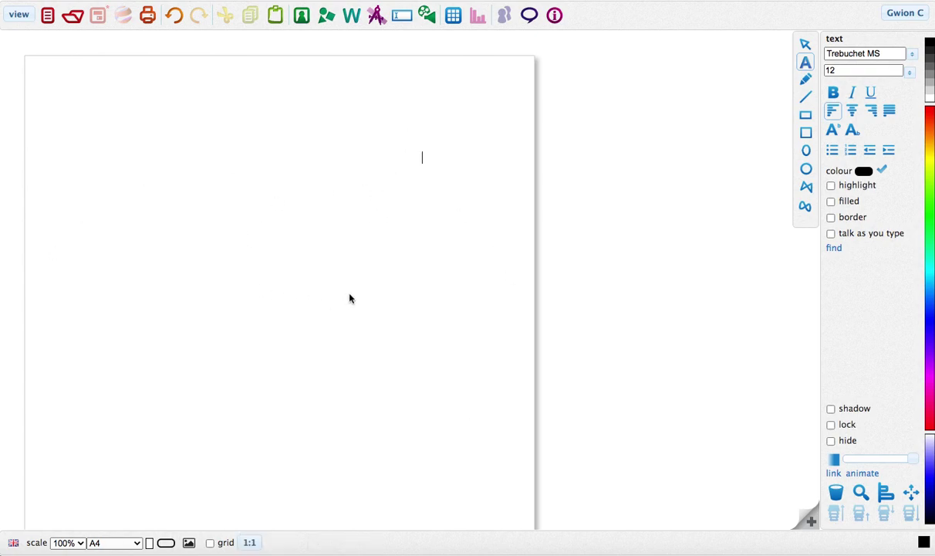
Write 'Good Morning!' on the left of the page and move it up near the top.
click(125, 212)
text(G)
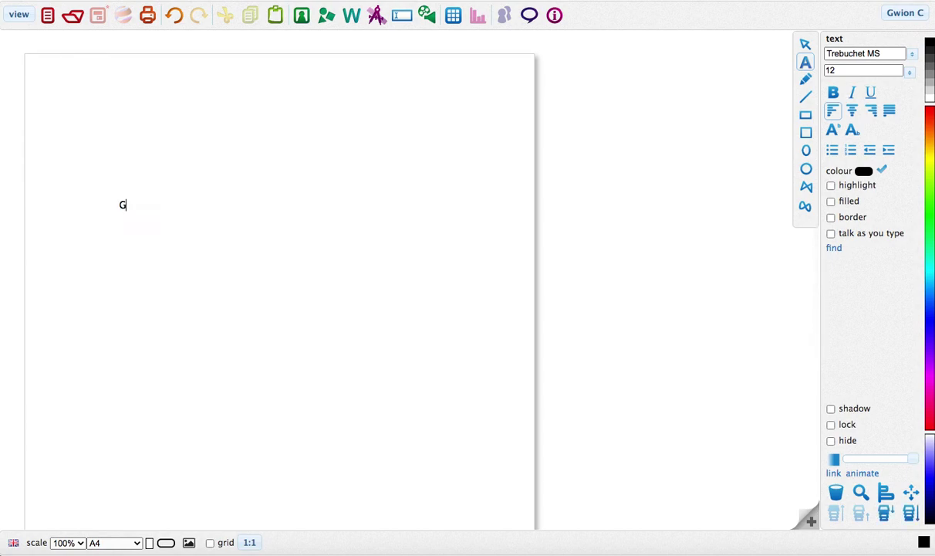
text(ood)
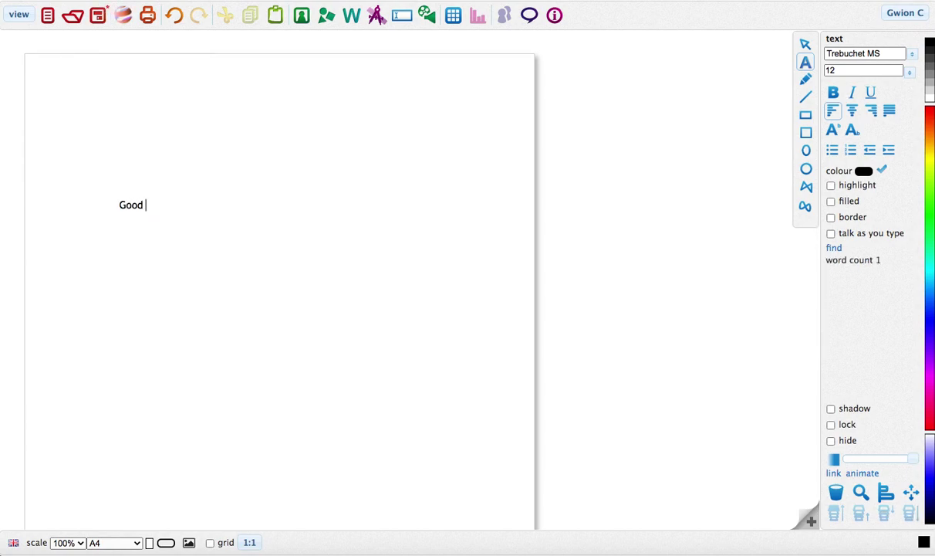
text( Morning@)
click(189, 231)
click(158, 197)
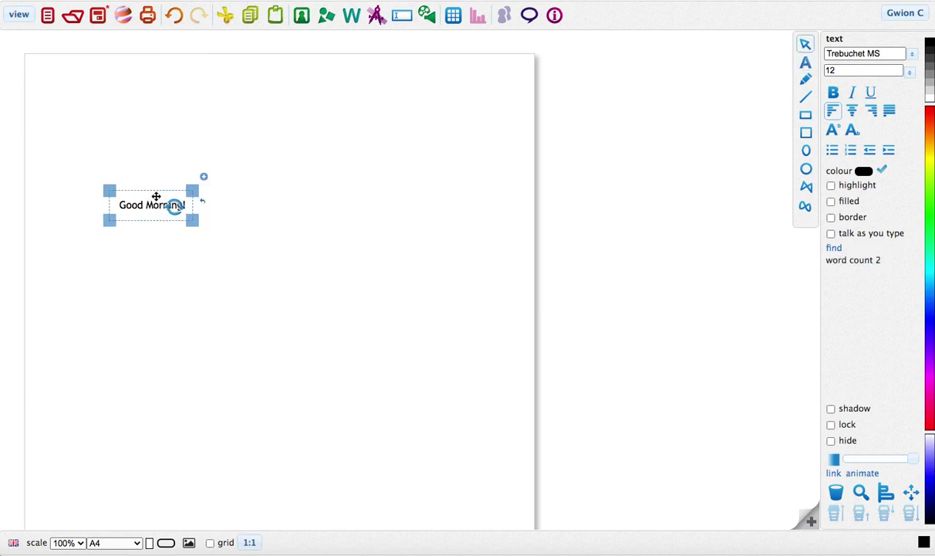
drag(156, 197, 263, 103)
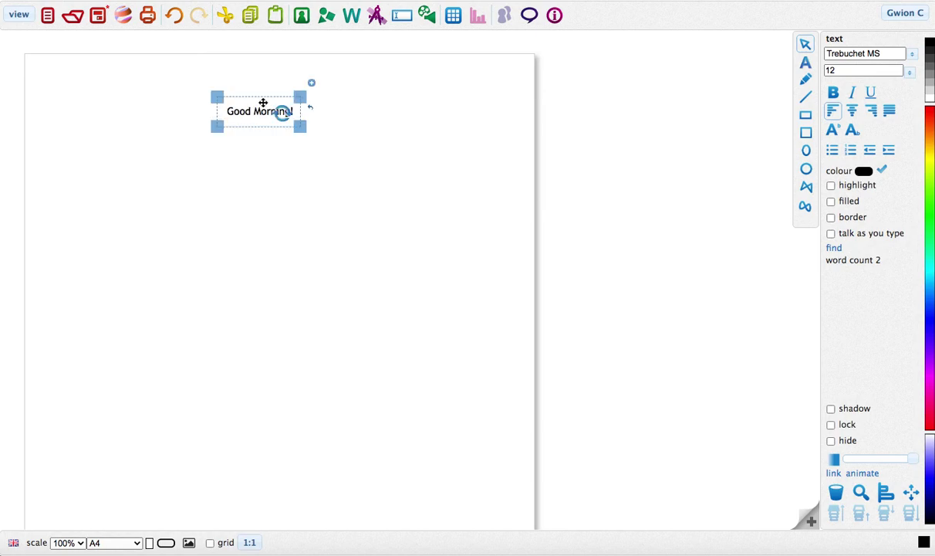
Format the greeting in red Bonbon at size 36 and shift it slightly left.
click(913, 56)
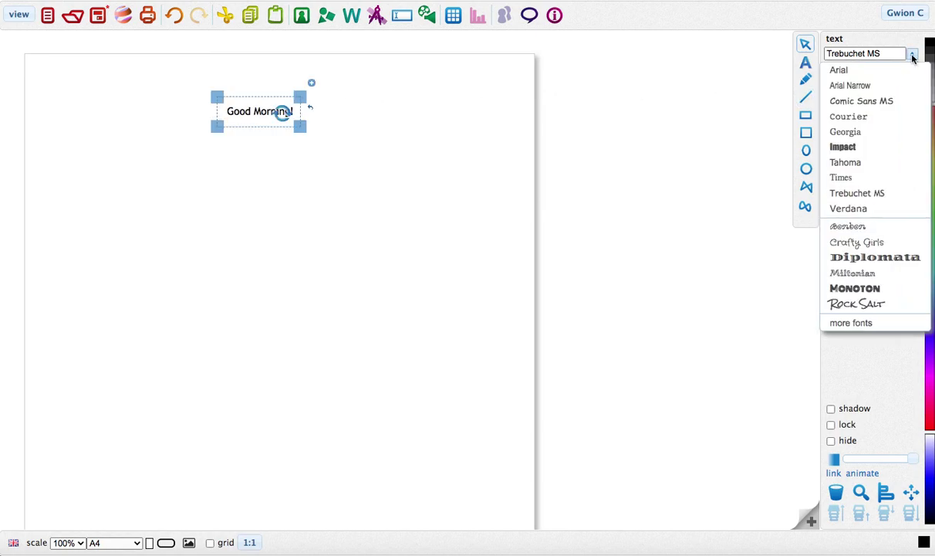
click(891, 231)
click(929, 112)
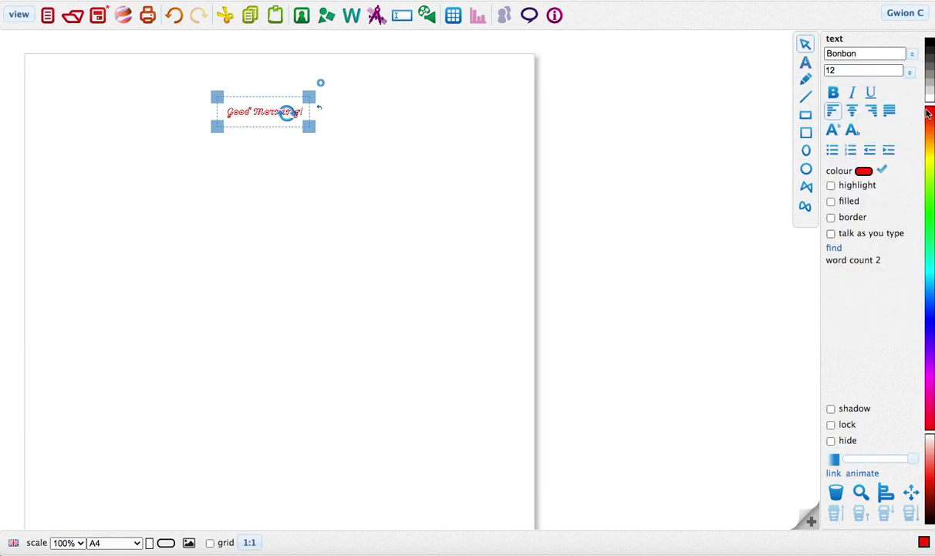
click(910, 72)
click(893, 225)
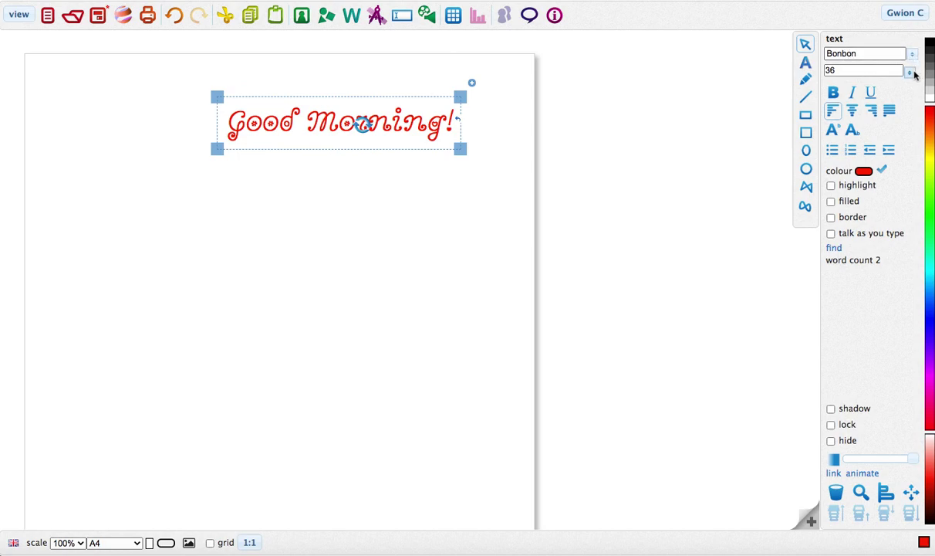
drag(313, 98, 255, 85)
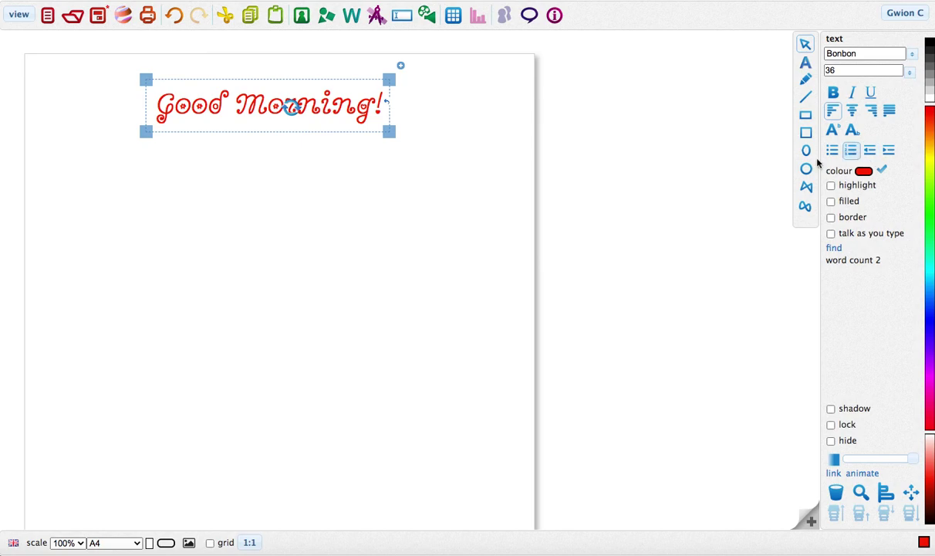
click(293, 81)
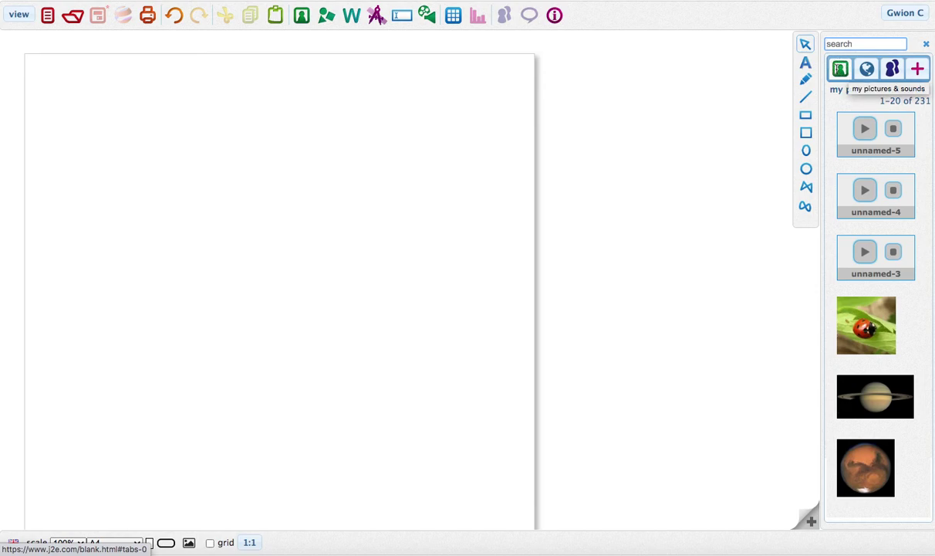
Scroll down through the library of pictures and sounds.
scroll(876, 273, down, 1)
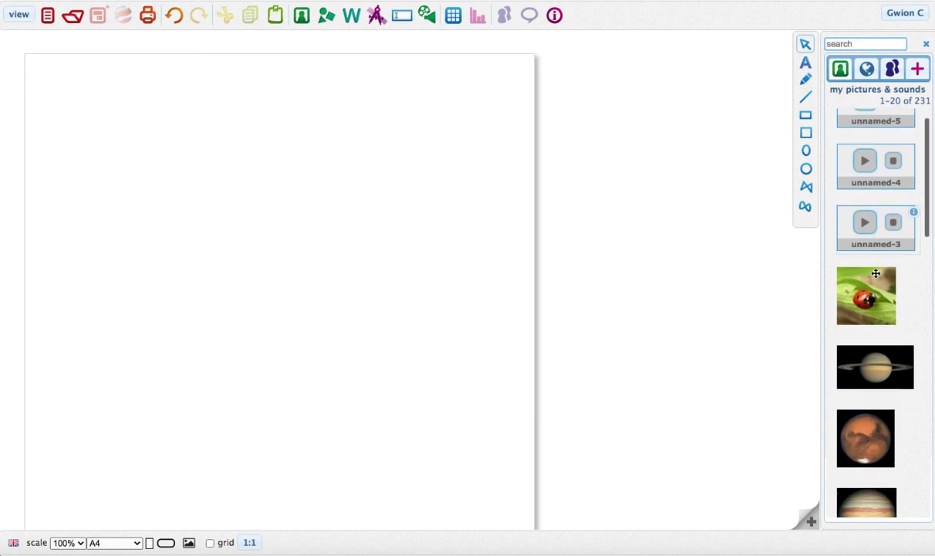
scroll(876, 273, down, 15)
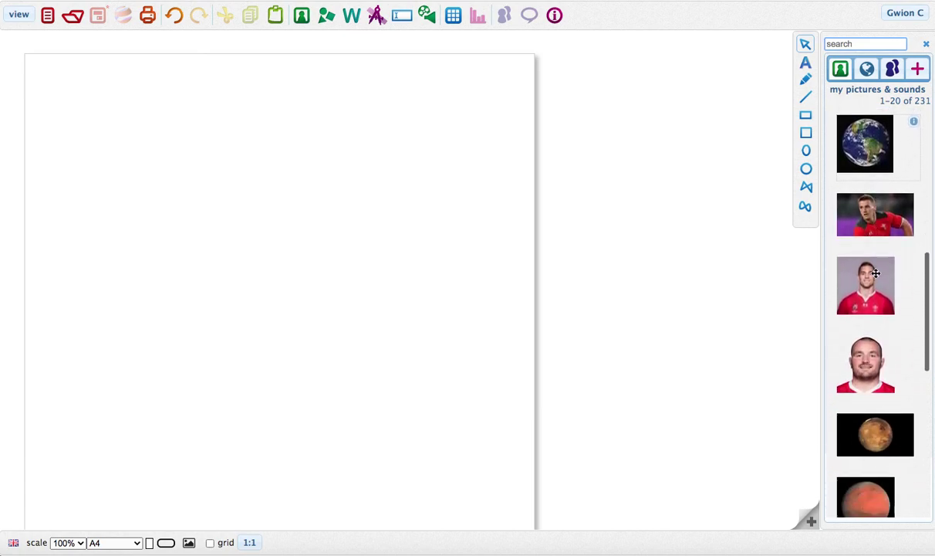
scroll(876, 273, down, 15)
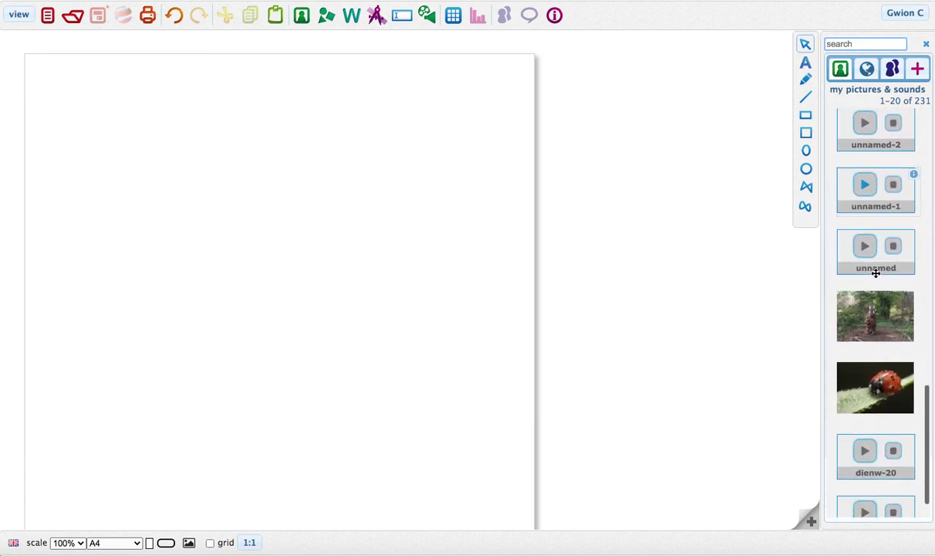
scroll(876, 273, down, 15)
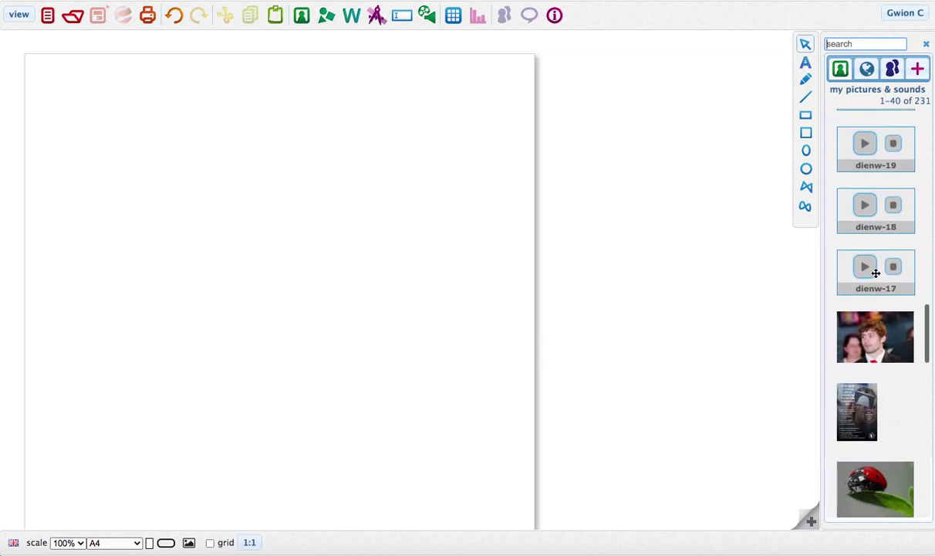
scroll(876, 273, down, 8)
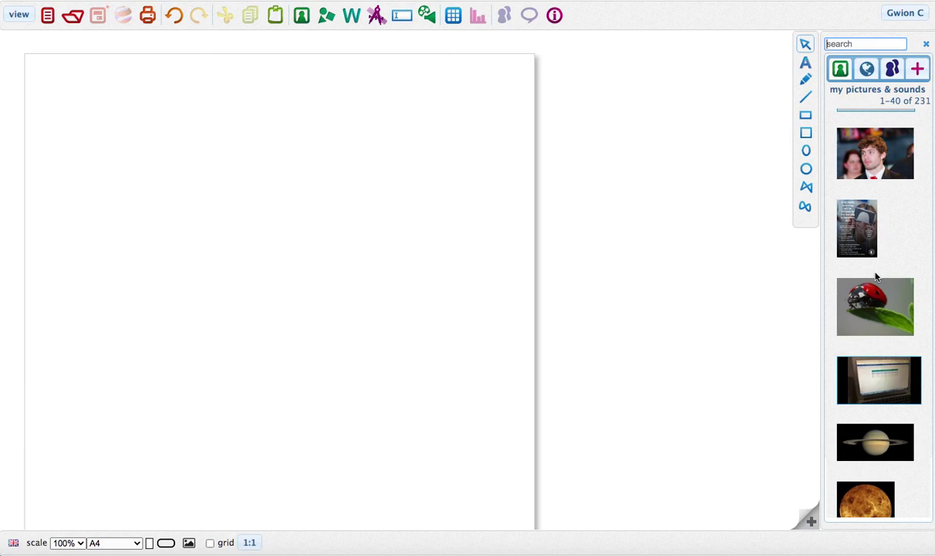
scroll(903, 274, down, 8)
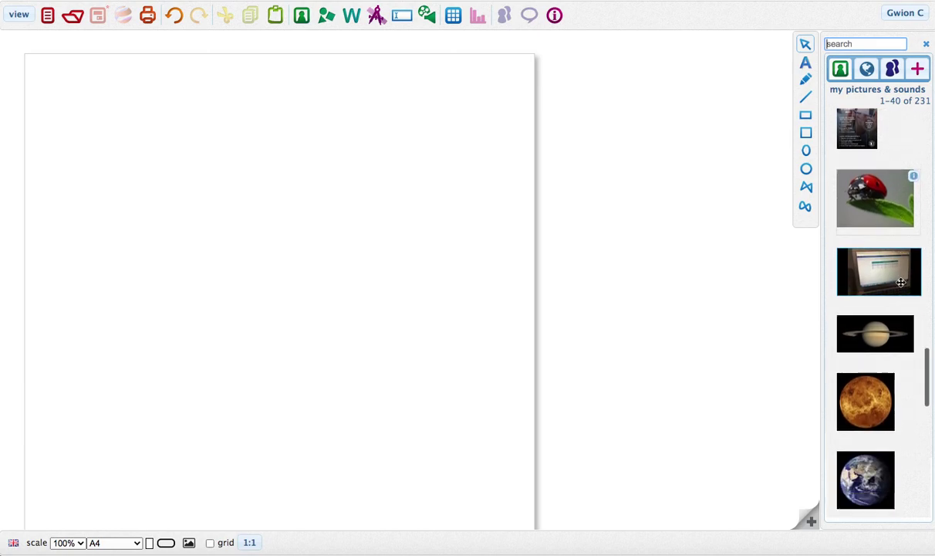
scroll(900, 282, down, 15)
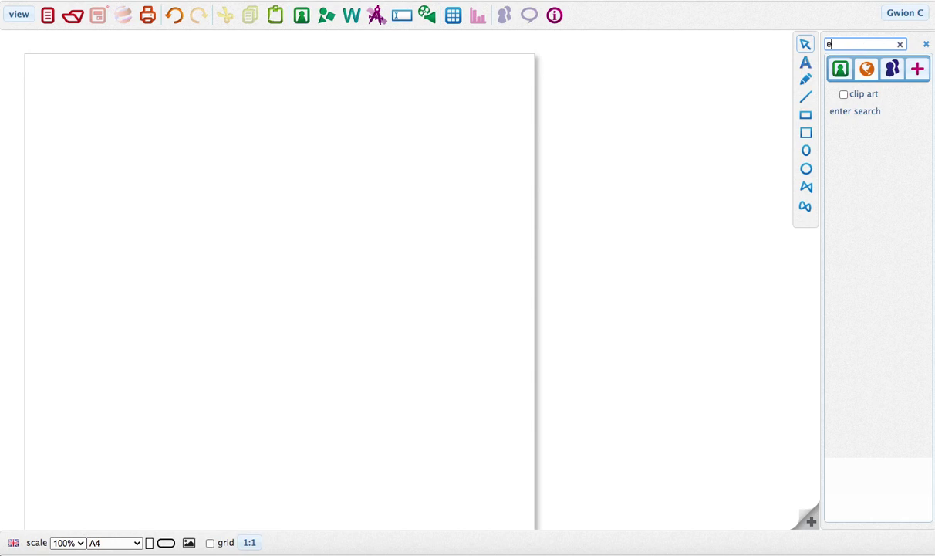
Search pictures for 'earth' and place the second Earth result on the page.
key(Return)
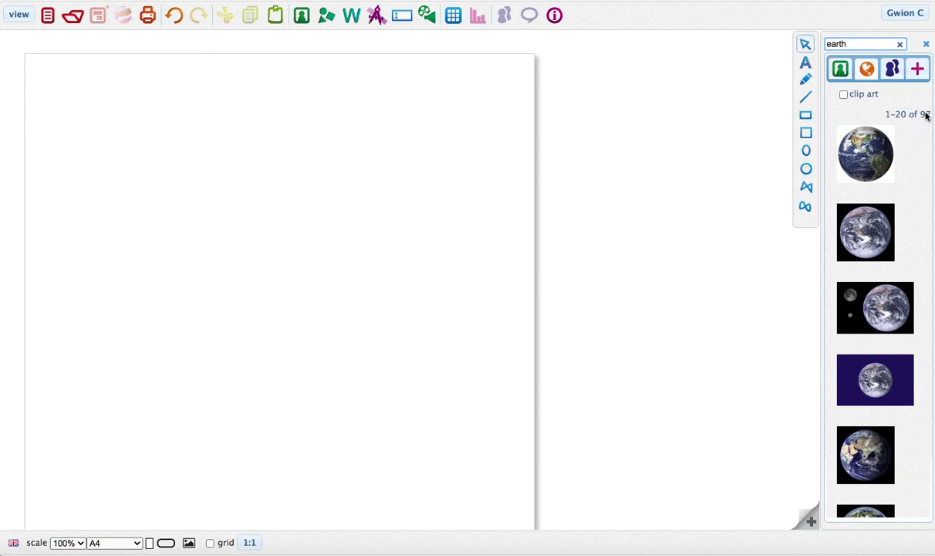
mouse_move(857, 453)
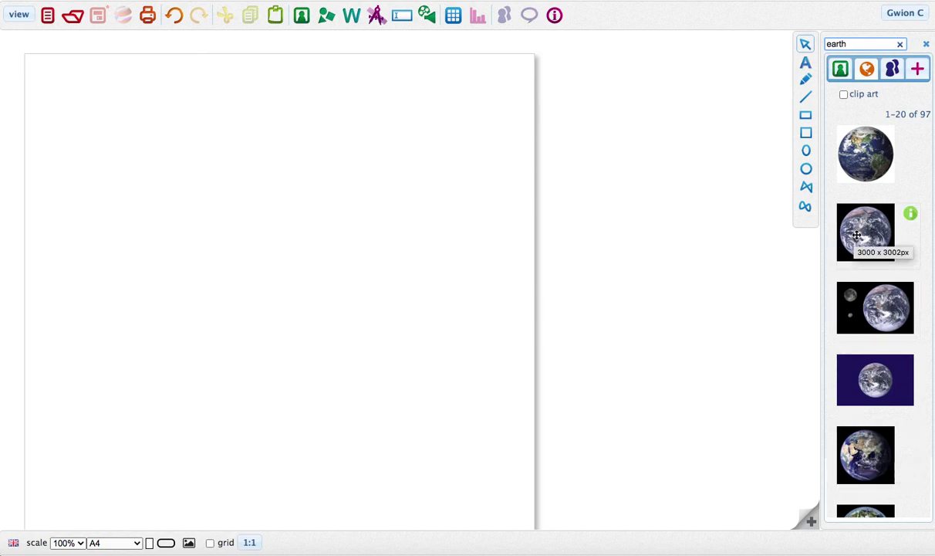
drag(859, 230, 183, 158)
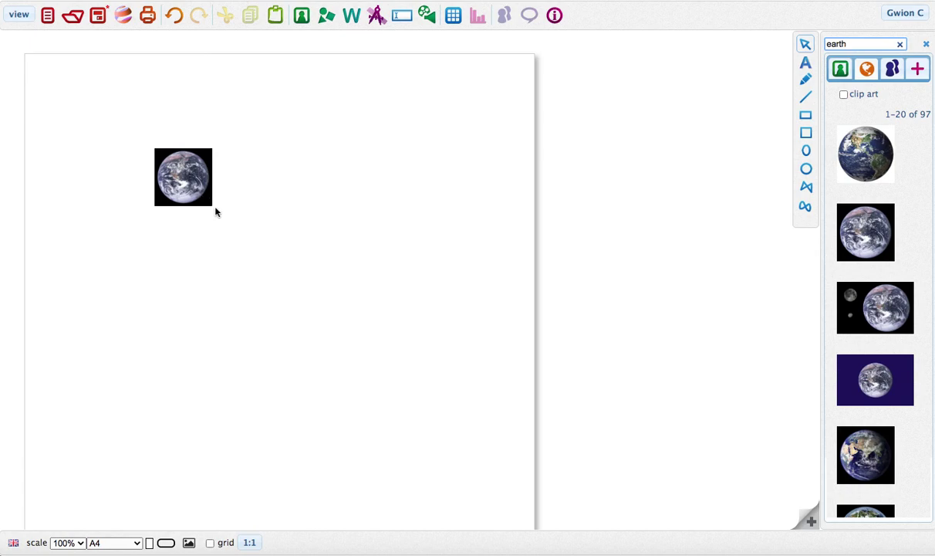
Enlarge the Earth photo to about 19 × 19 cm at the page's top-left.
click(201, 200)
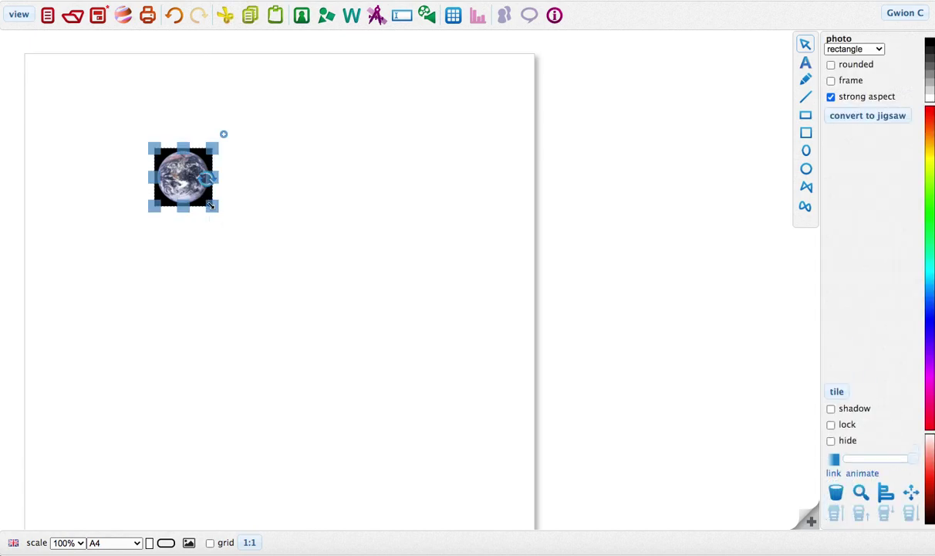
drag(210, 205, 475, 396)
drag(380, 335, 252, 243)
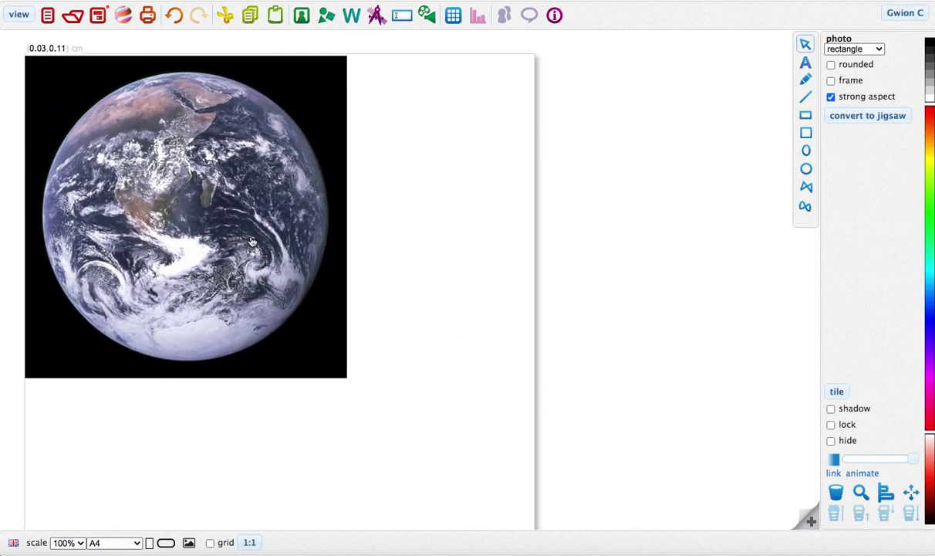
drag(346, 377, 490, 453)
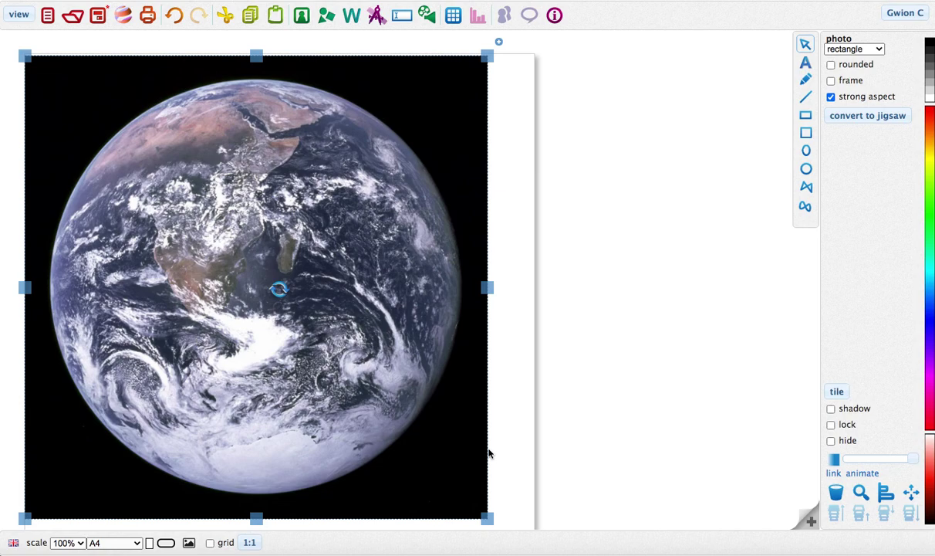
Swap the Earth photo for the Americas Earth picture from My pictures & sounds, enlarged.
key(Delete)
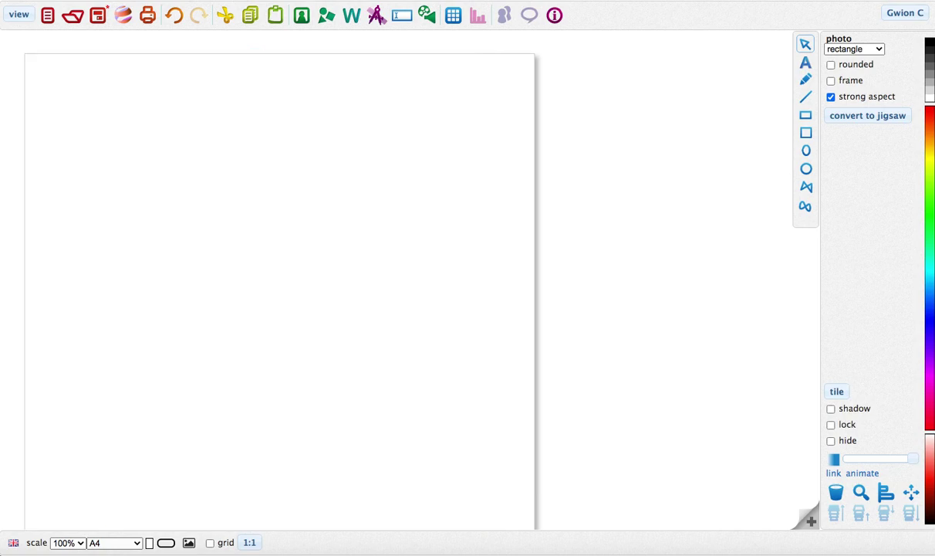
click(301, 16)
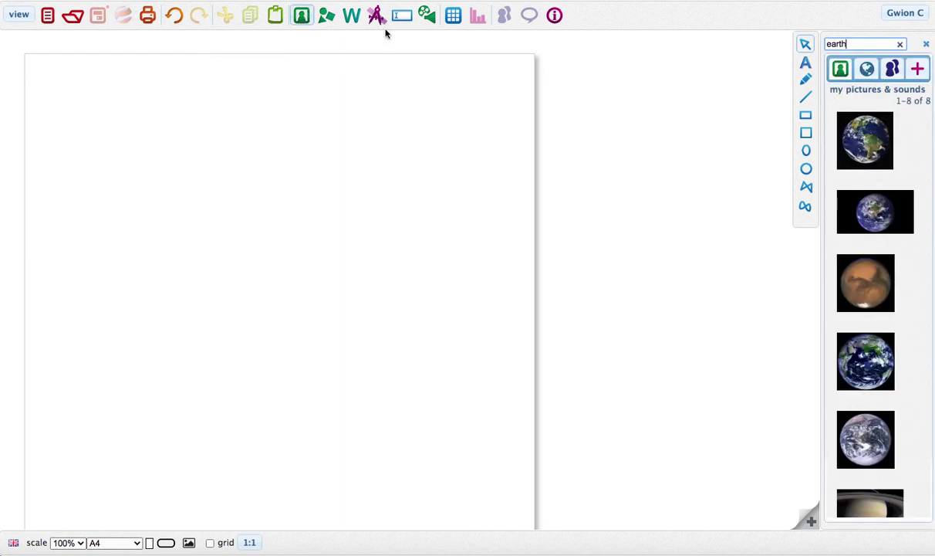
scroll(854, 252, down, 2)
scroll(855, 252, down, 3)
drag(860, 378, 450, 466)
drag(374, 400, 395, 395)
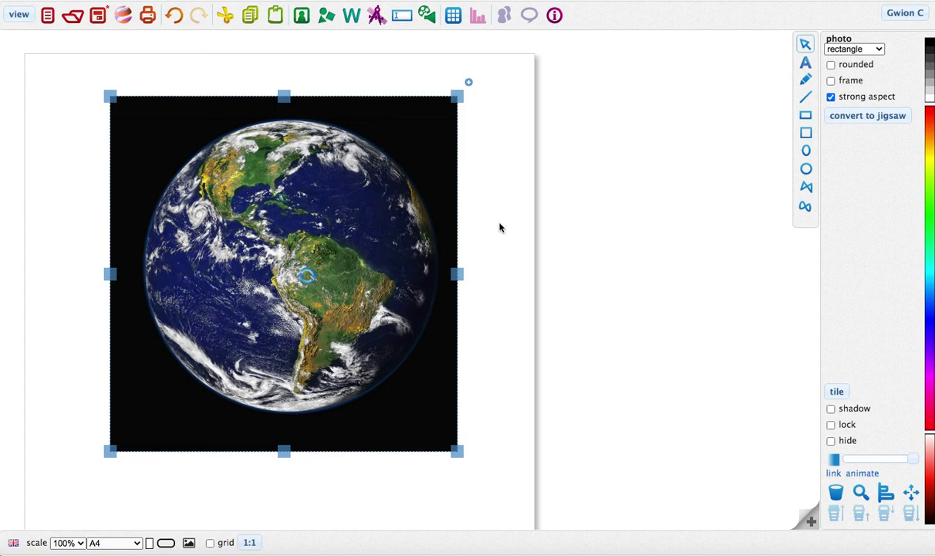
scroll(499, 225, down, 3)
scroll(499, 227, up, 3)
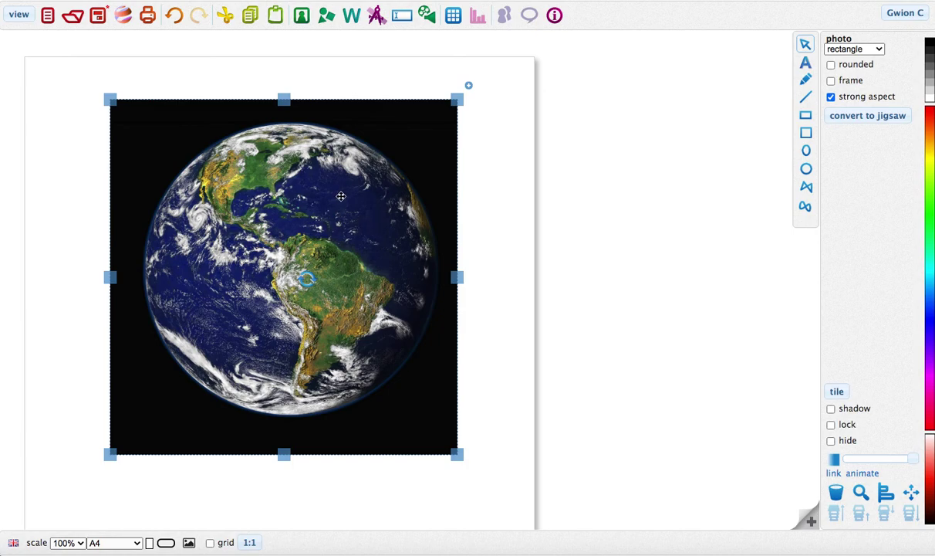
Turn the Earth photo into a 10 × 10 jigsaw puzzle.
click(870, 117)
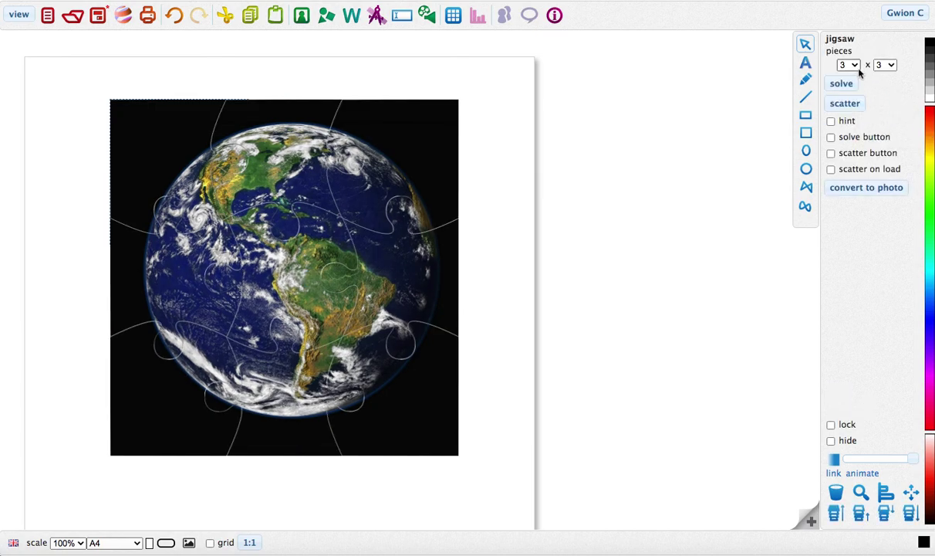
click(849, 65)
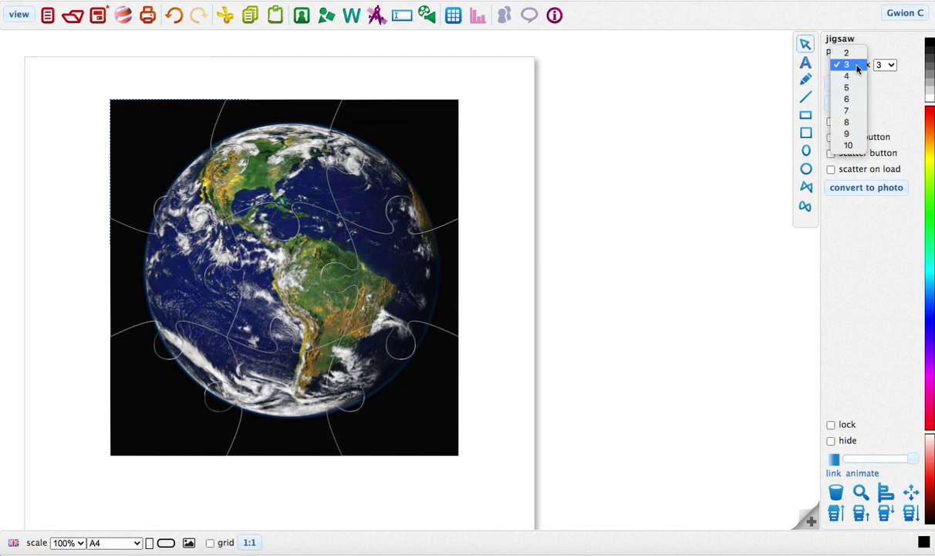
click(848, 145)
click(885, 65)
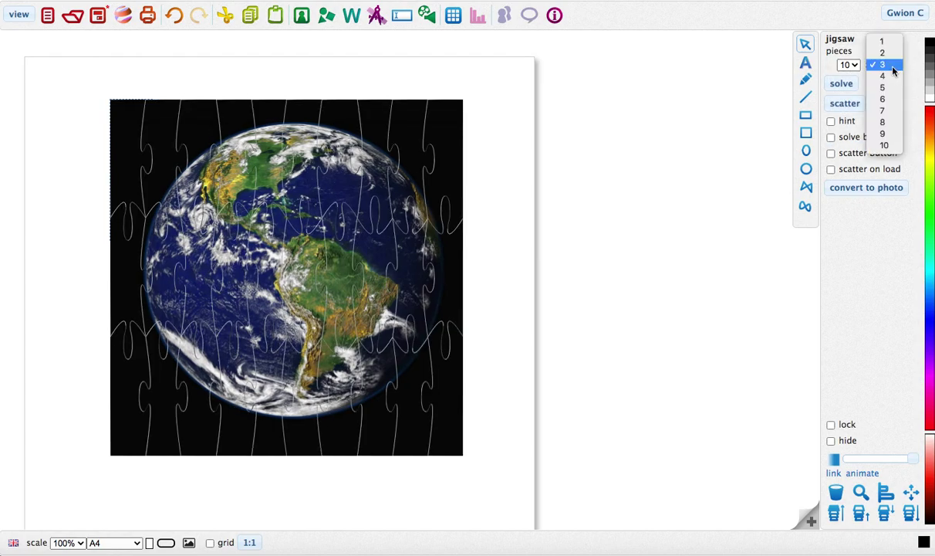
click(885, 145)
Scatter the jigsaw pieces, solve the puzzle, and convert it back to a plain photo.
click(849, 105)
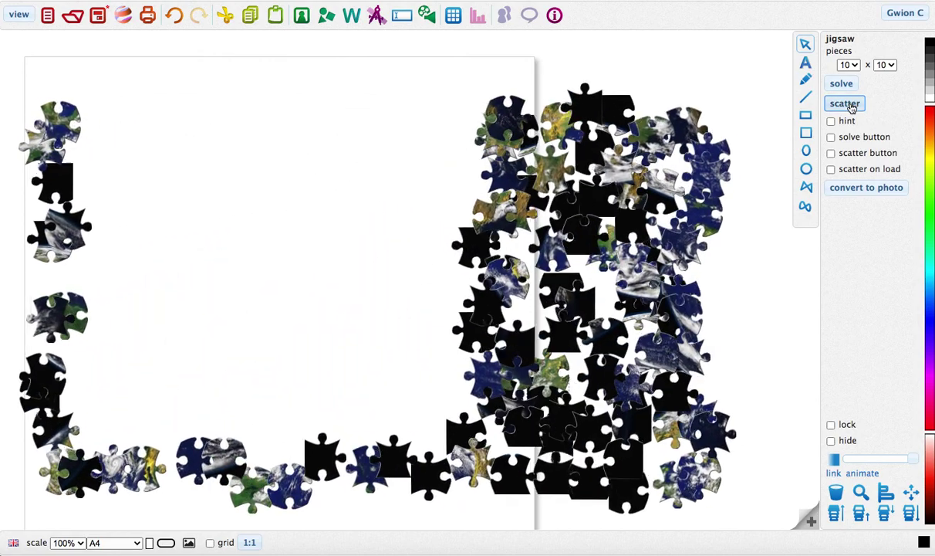
click(580, 225)
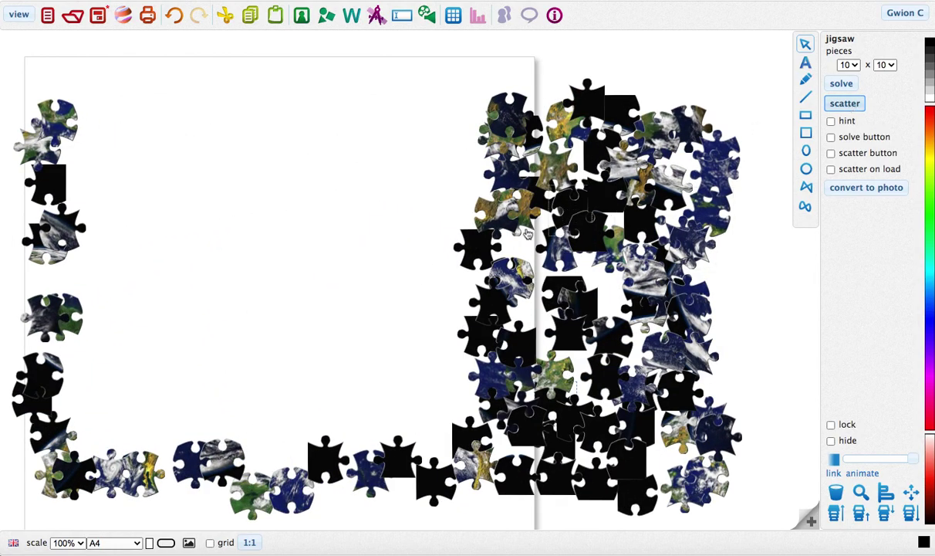
click(470, 249)
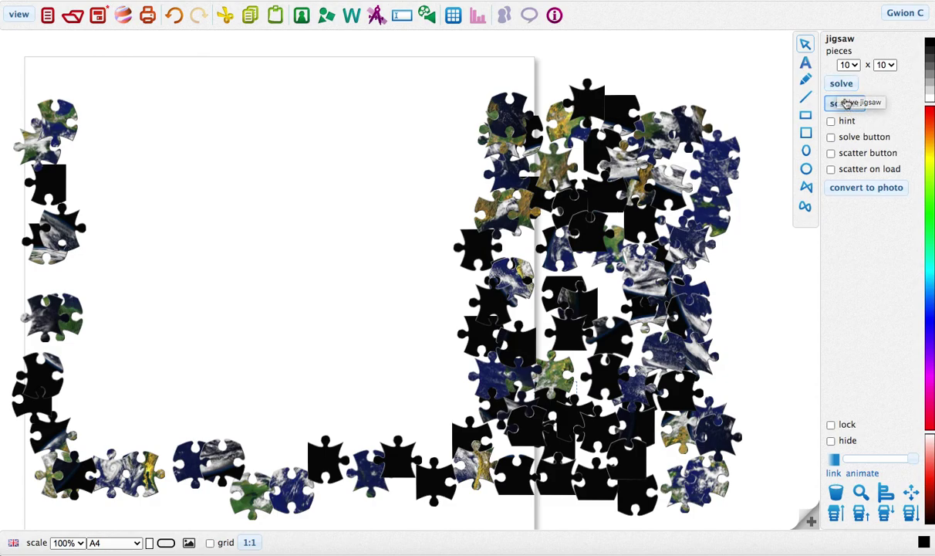
click(841, 85)
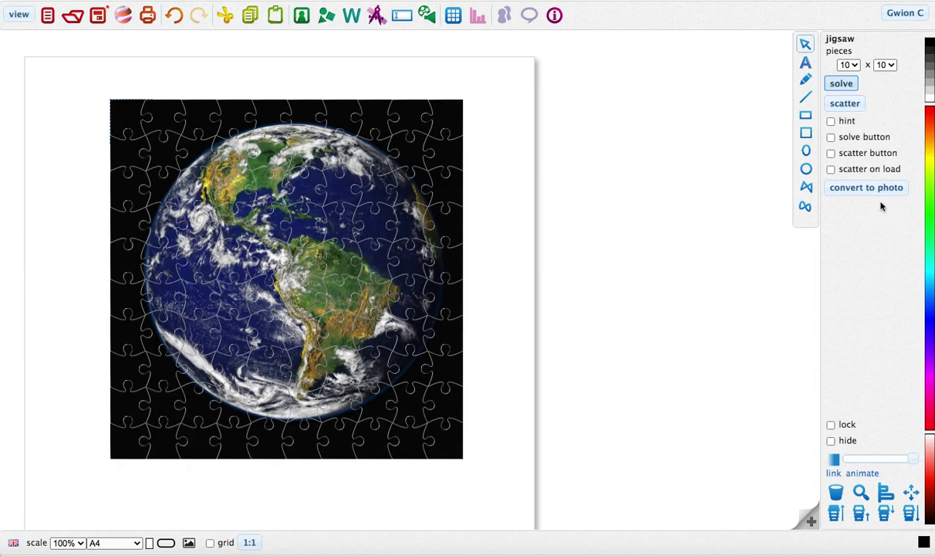
click(872, 189)
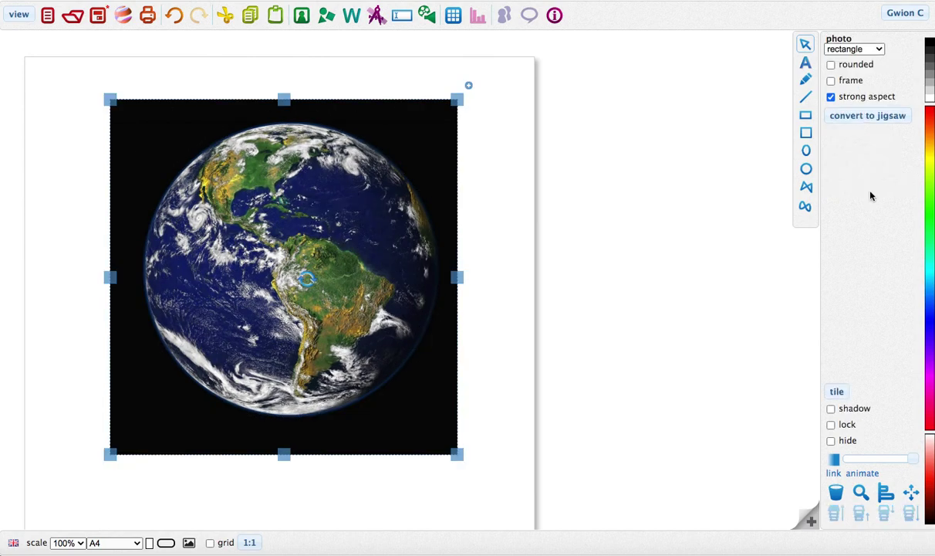
Shrink the Earth photo and reposition it on the page.
click(505, 183)
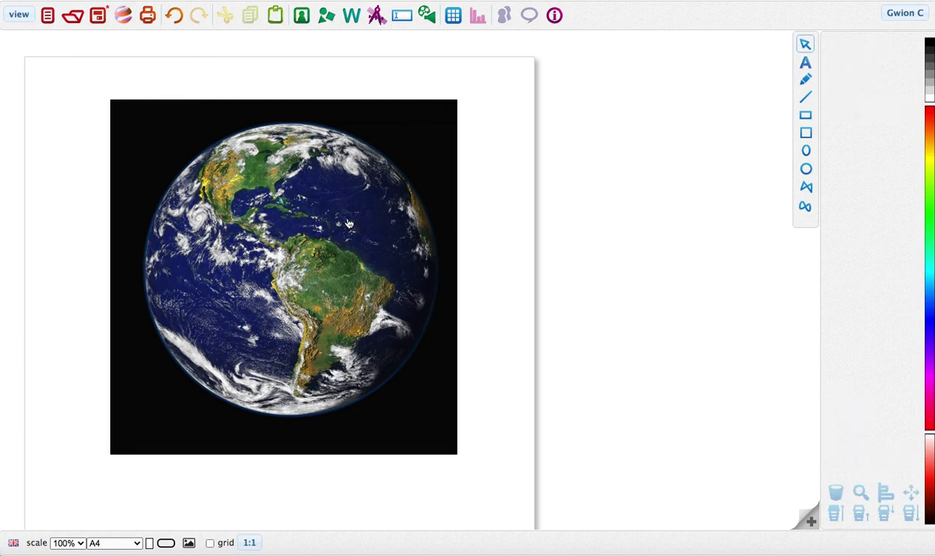
click(327, 208)
drag(457, 100, 309, 251)
drag(185, 353, 149, 202)
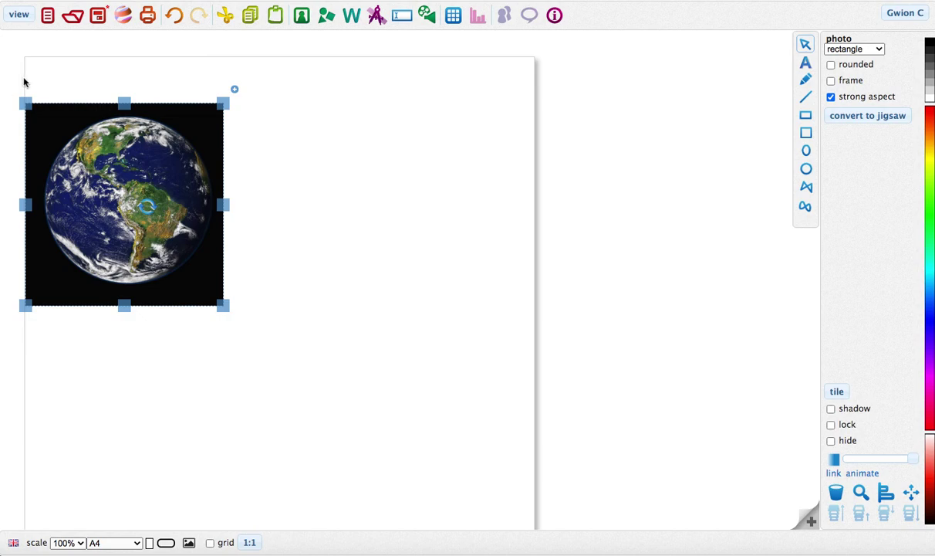
drag(69, 179, 248, 224)
scroll(247, 240, down, 5)
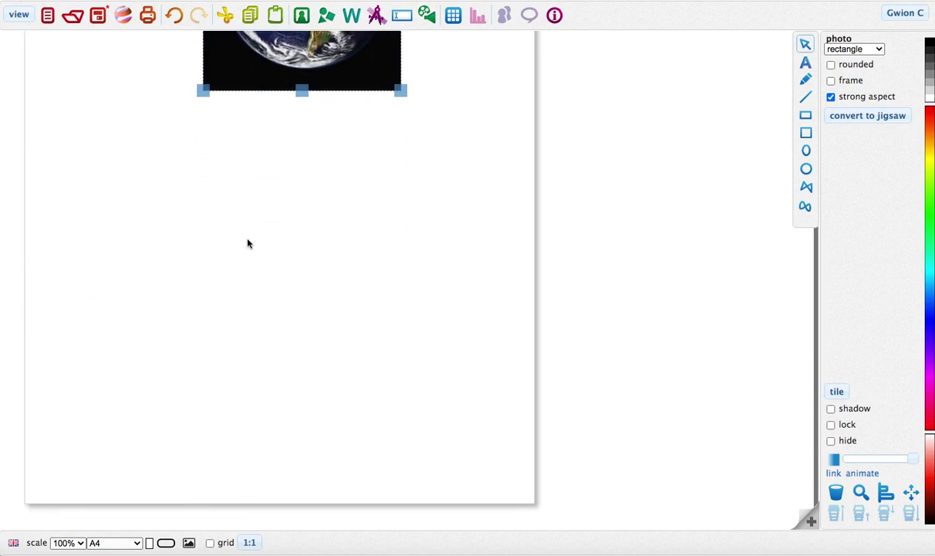
scroll(248, 243, up, 6)
Browse clip art results for 'earth', clear the search, close the panel and delete the photo.
click(301, 15)
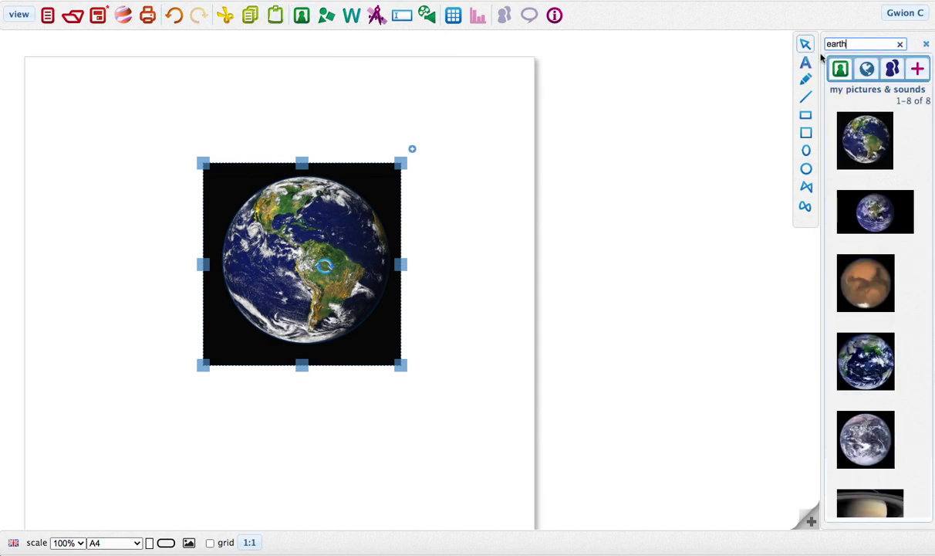
click(867, 70)
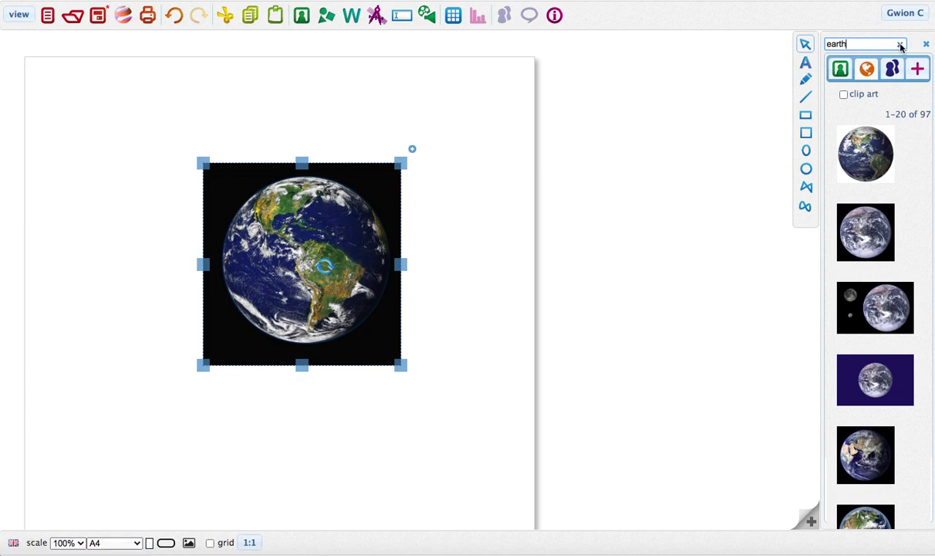
scroll(900, 332, down, 3)
scroll(900, 333, down, 10)
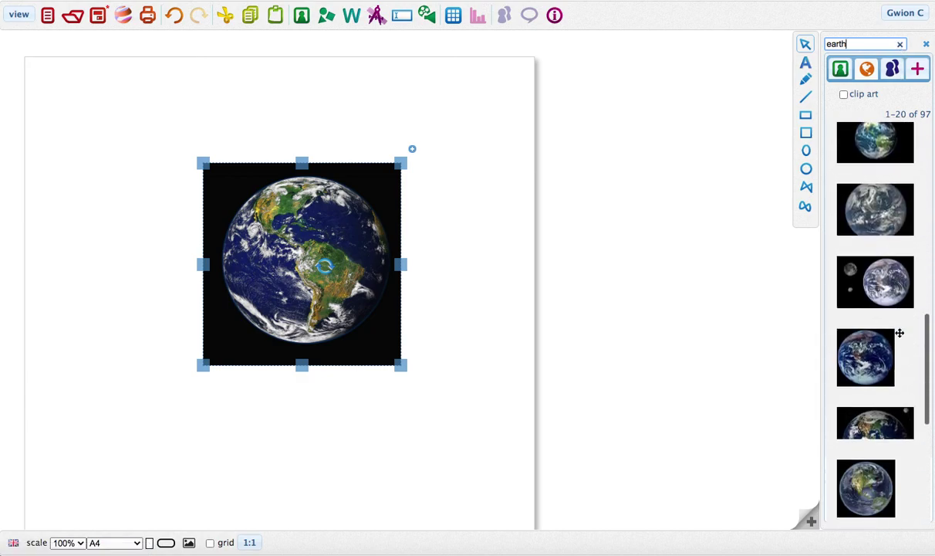
scroll(900, 336, up, 15)
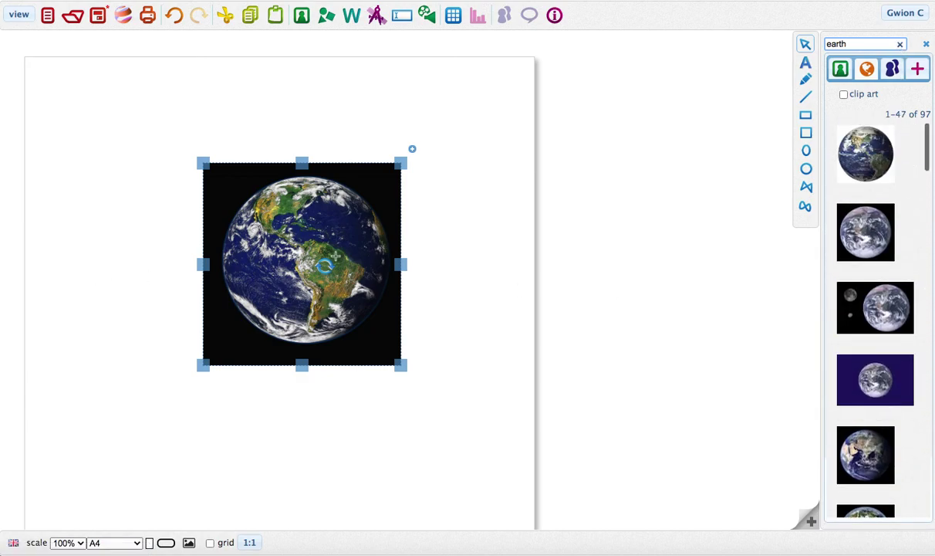
key(BackSpace)
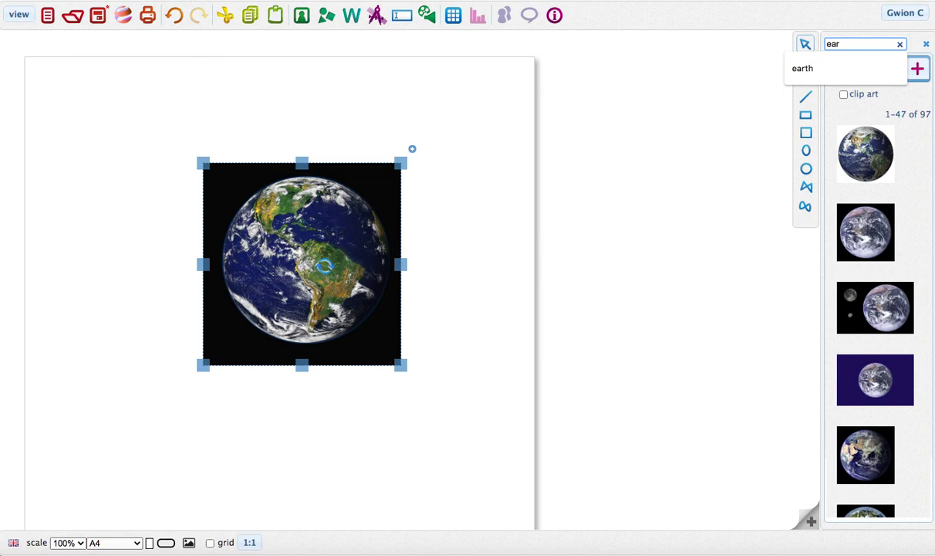
key(BackSpace)
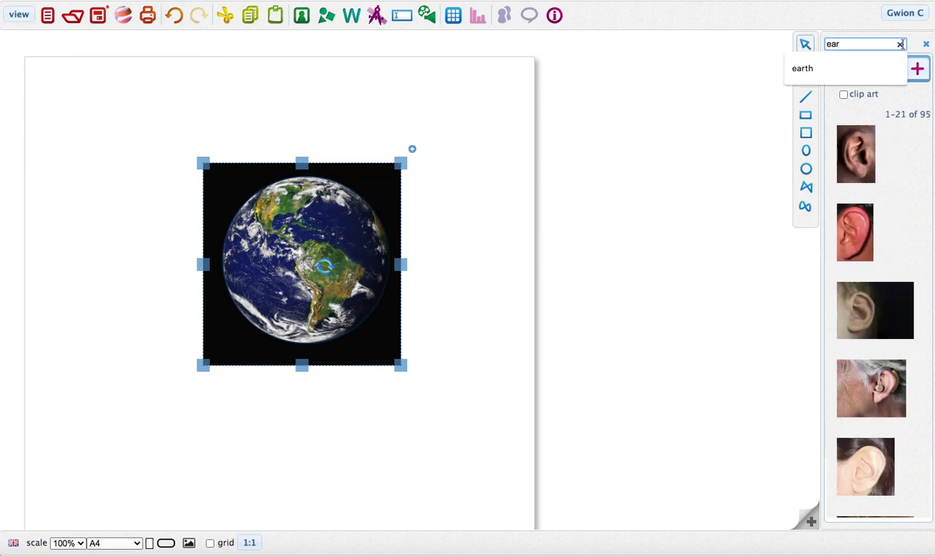
click(900, 45)
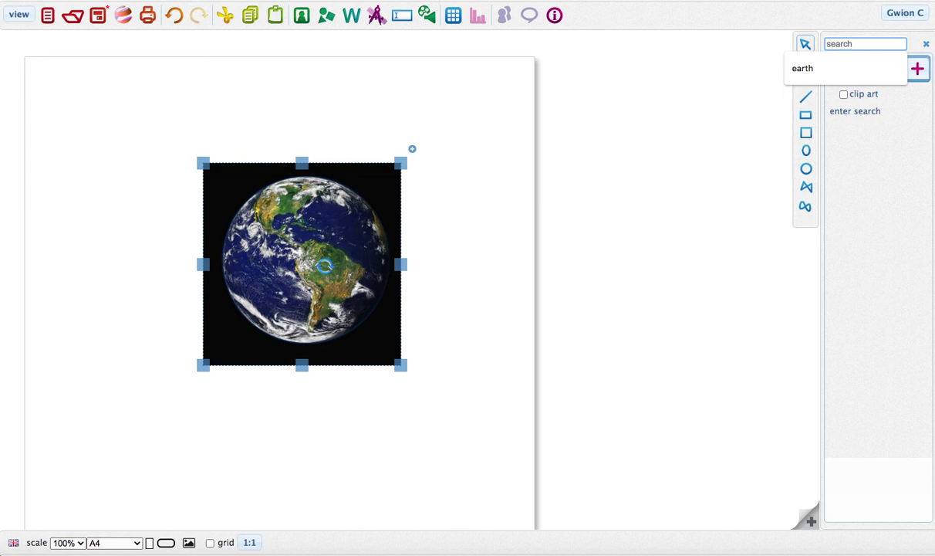
click(108, 284)
key(Delete)
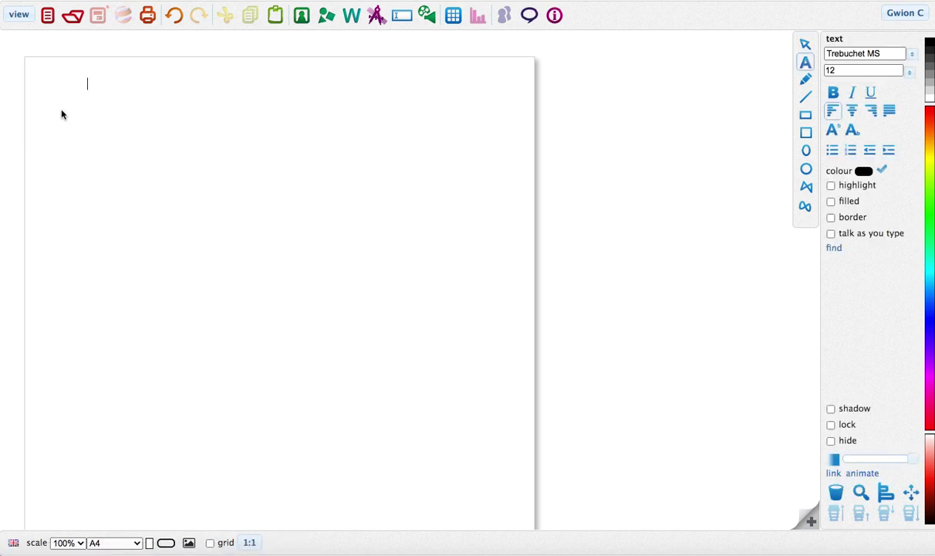
Type the headings 'Plan', 'Predictions' and 'Fair Test' side by side across the top.
text(Plan)
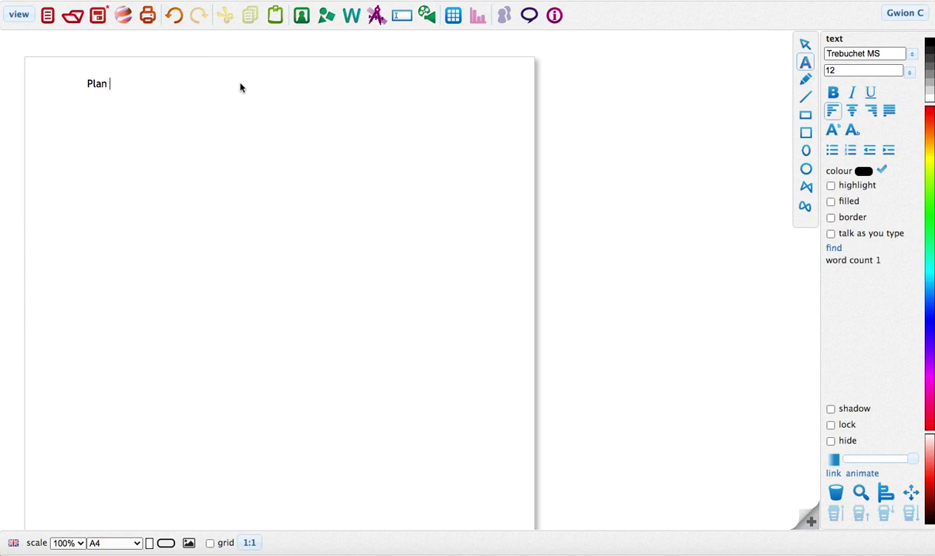
click(240, 84)
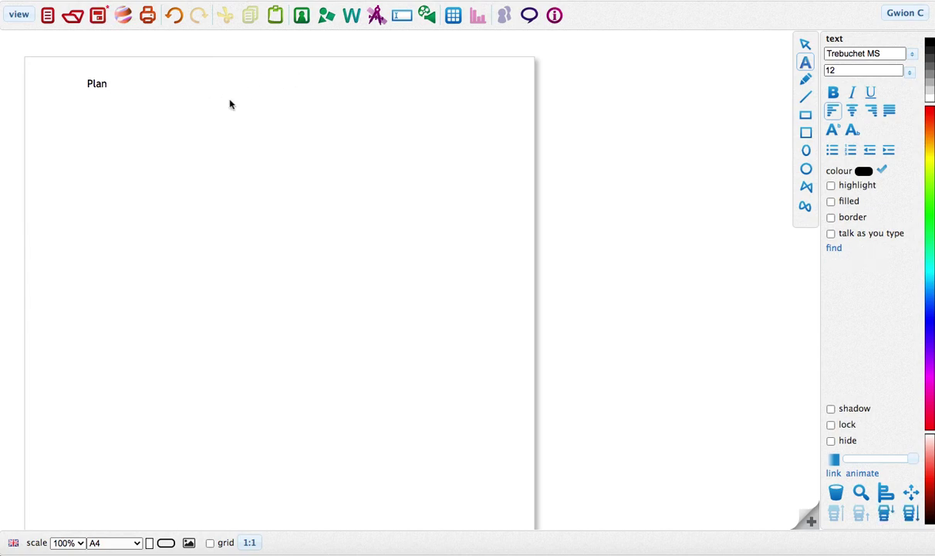
text(Predictions)
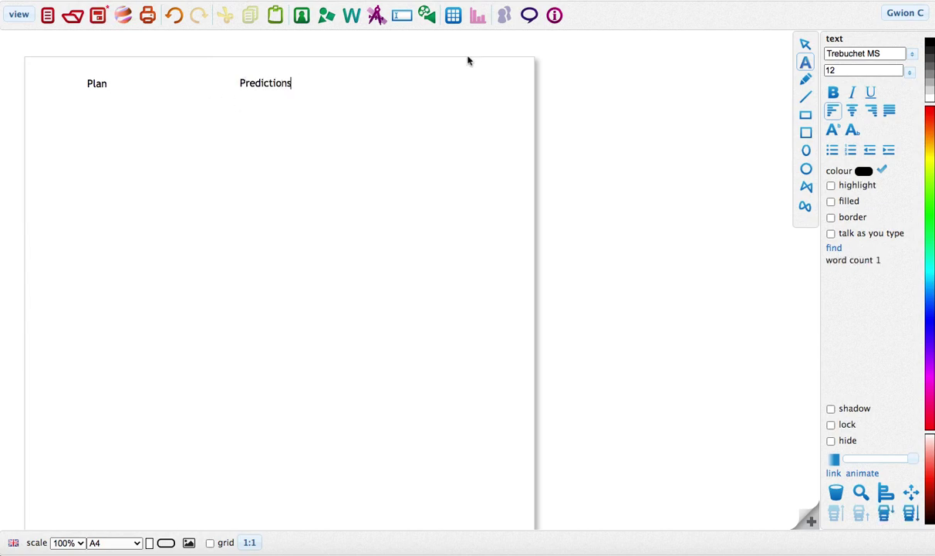
click(410, 83)
text(Fair Test)
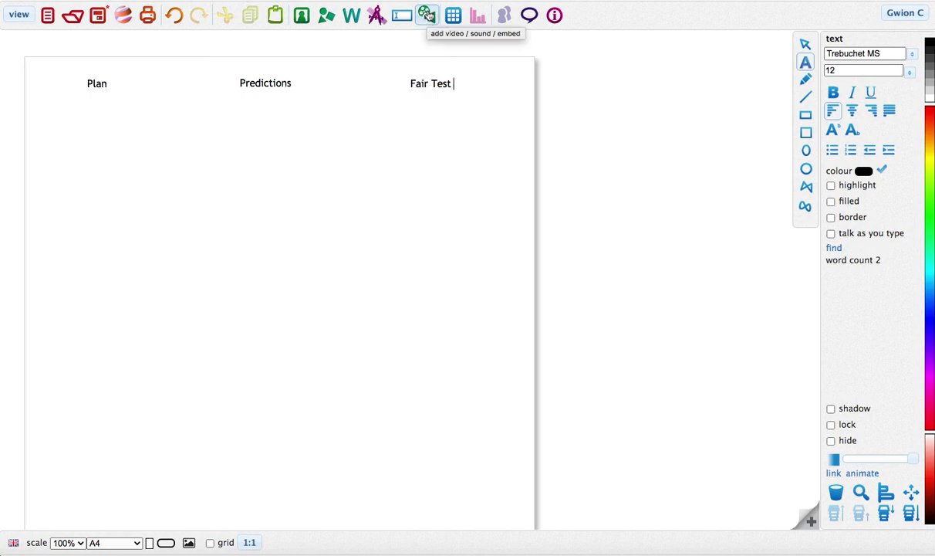
Record a voice clip, add it to the page, and place it under the Predictions heading.
click(426, 16)
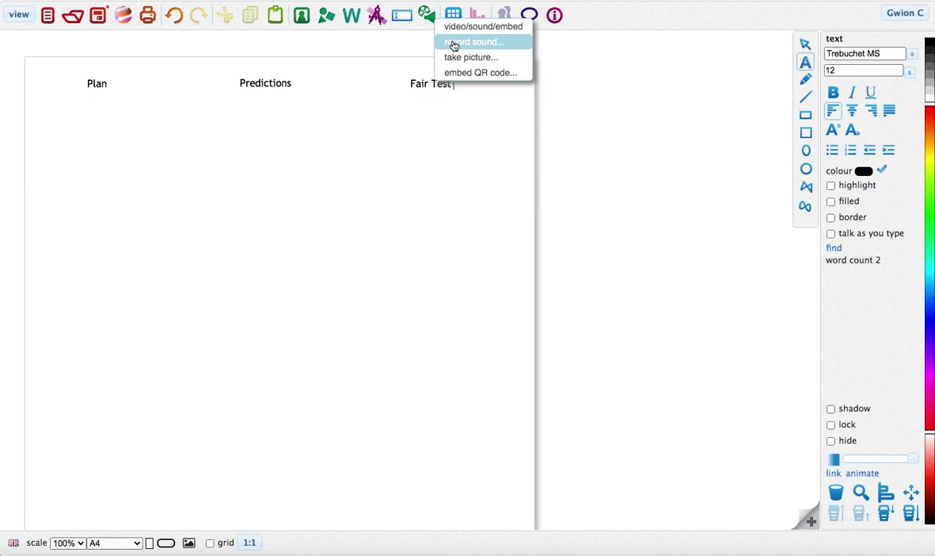
click(454, 44)
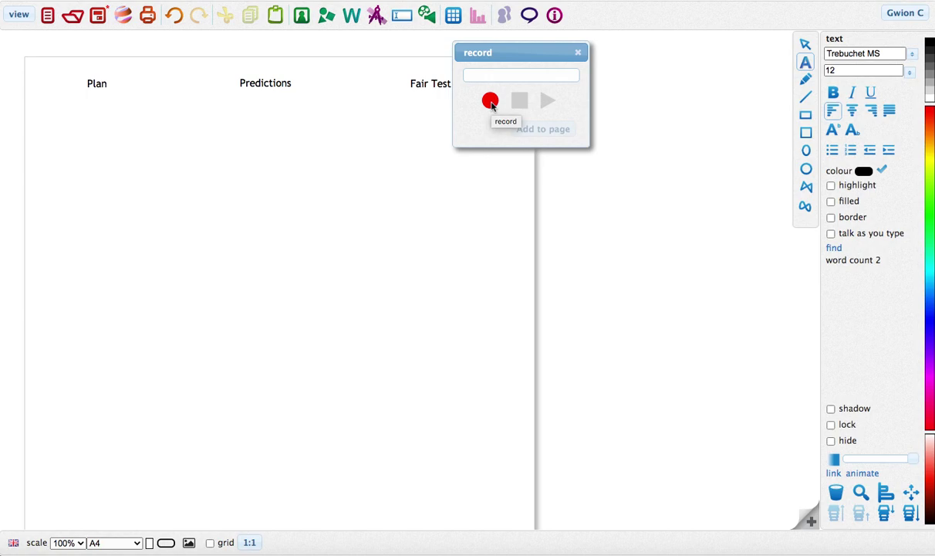
click(490, 102)
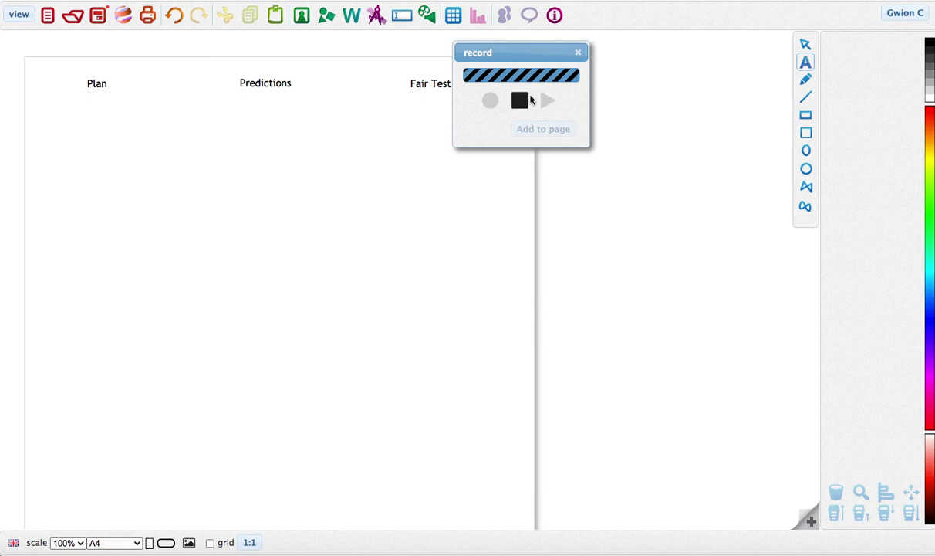
click(529, 100)
click(540, 130)
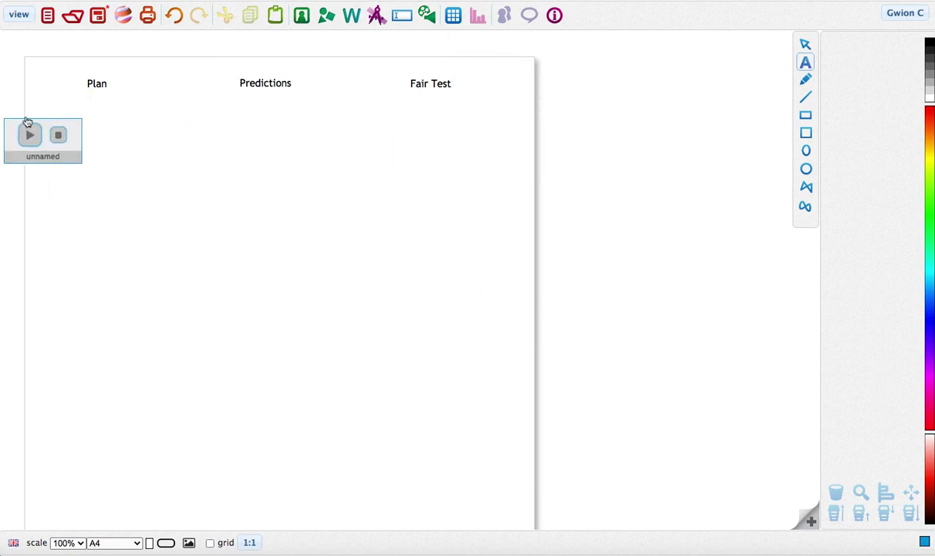
drag(27, 122, 228, 103)
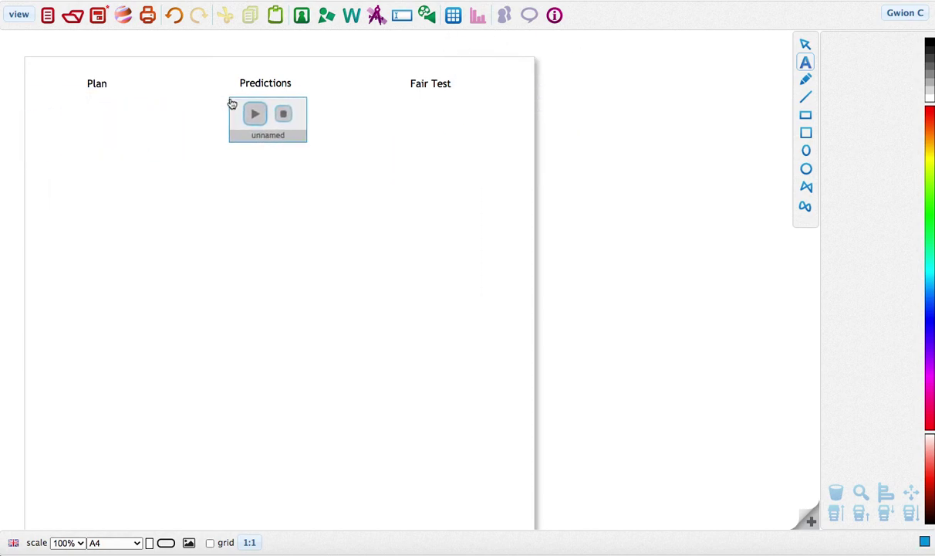
click(229, 99)
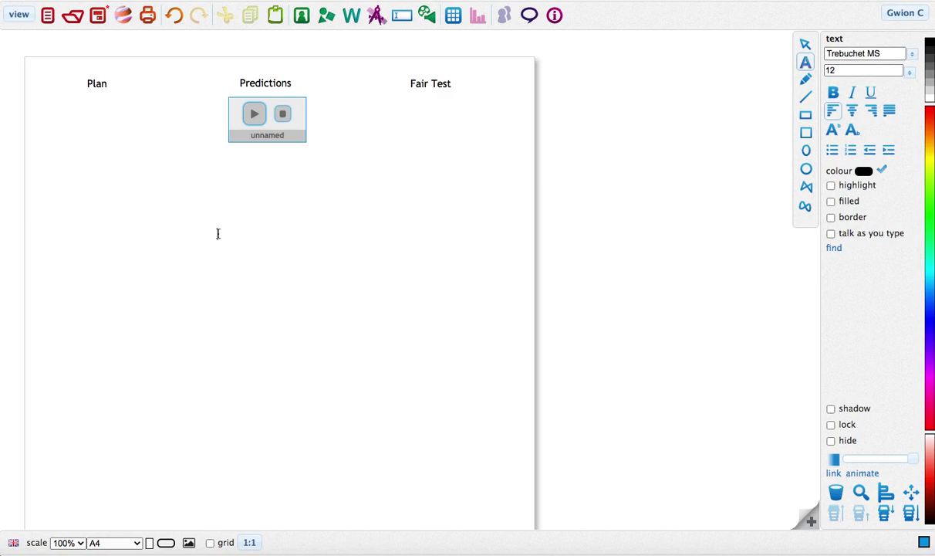
Record a second voice clip and place it under the Plan heading.
click(426, 15)
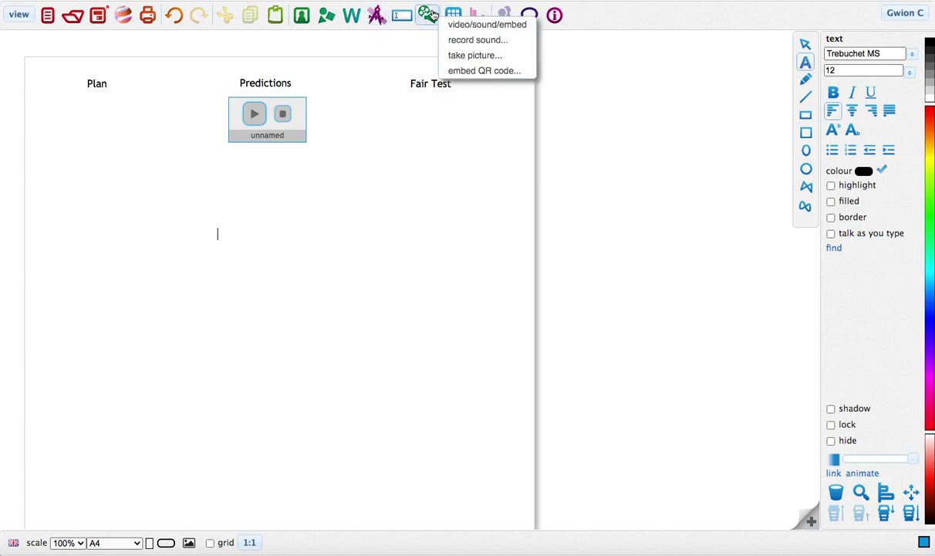
click(480, 39)
click(518, 100)
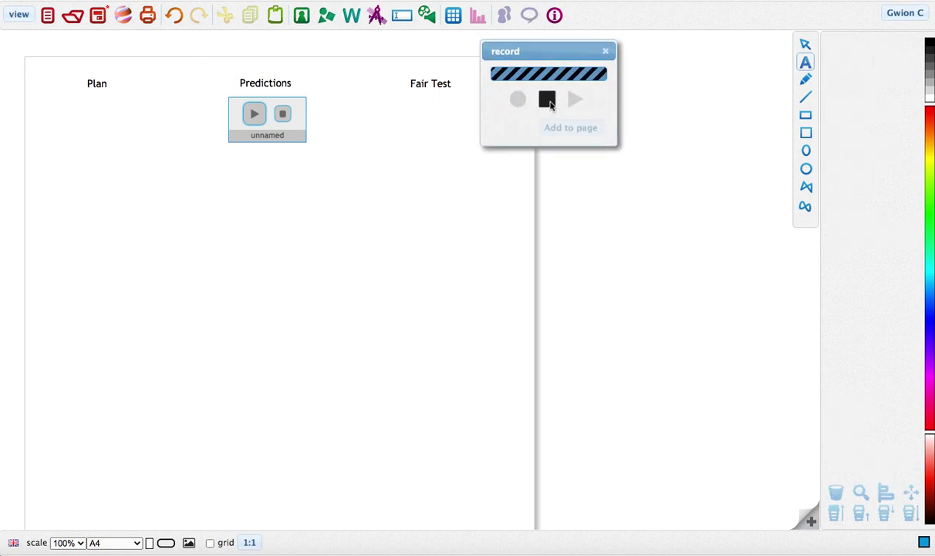
click(547, 100)
click(569, 127)
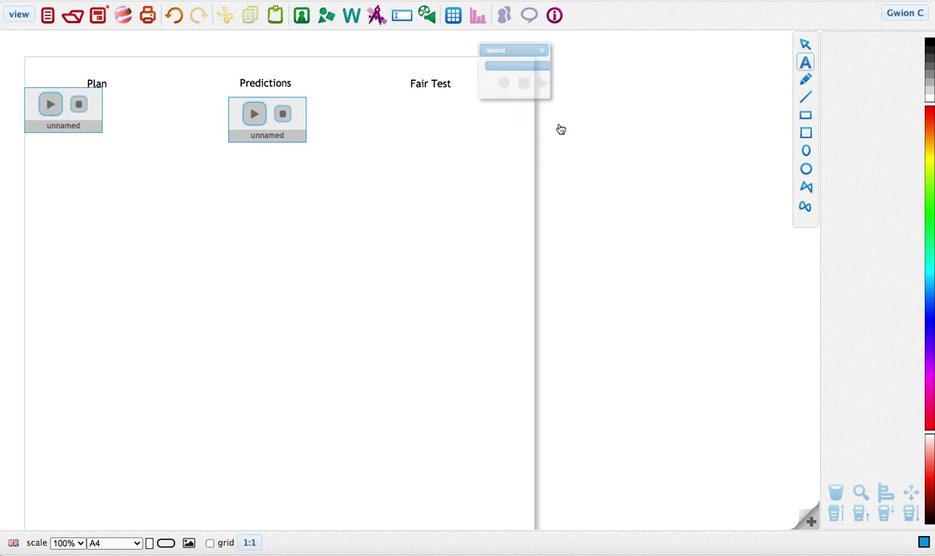
click(61, 96)
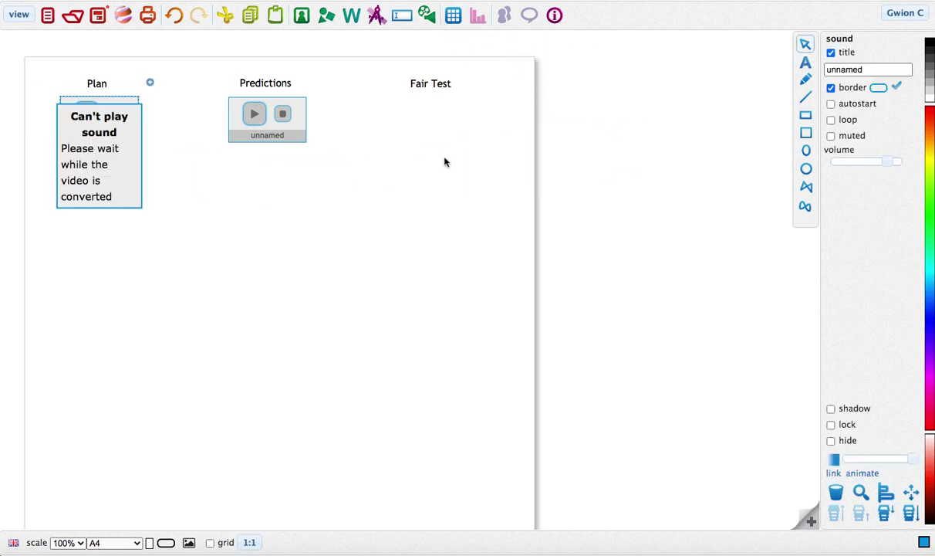
Record a third voice clip and place it under the Fair Test heading.
click(427, 15)
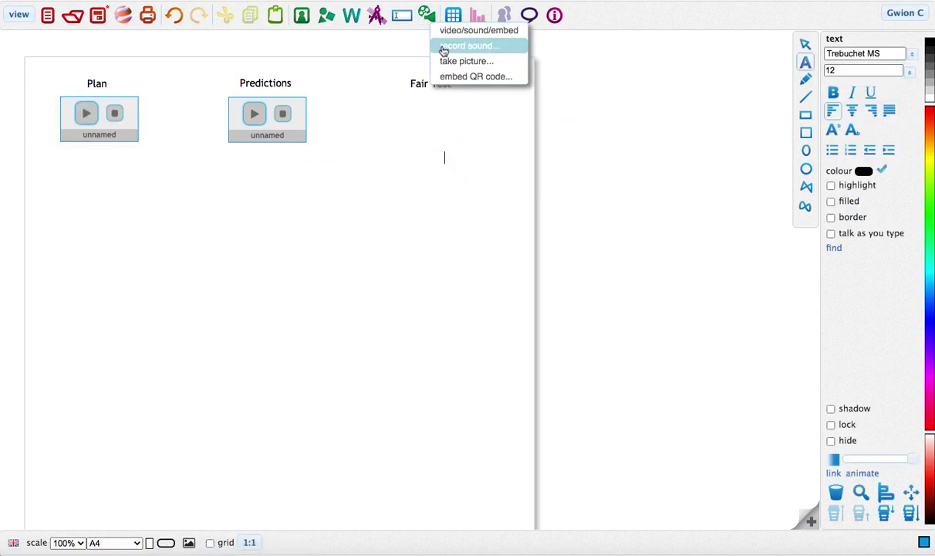
click(444, 49)
click(480, 107)
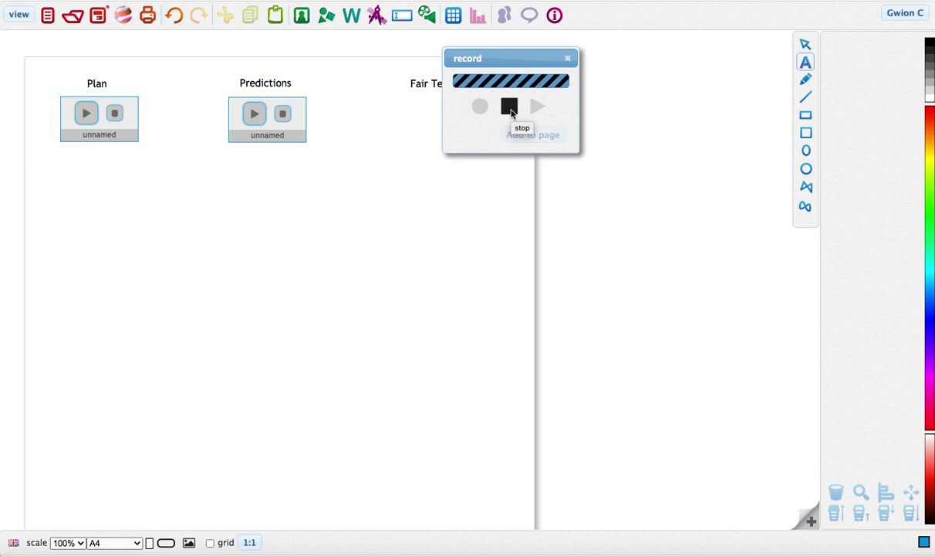
click(510, 108)
click(534, 133)
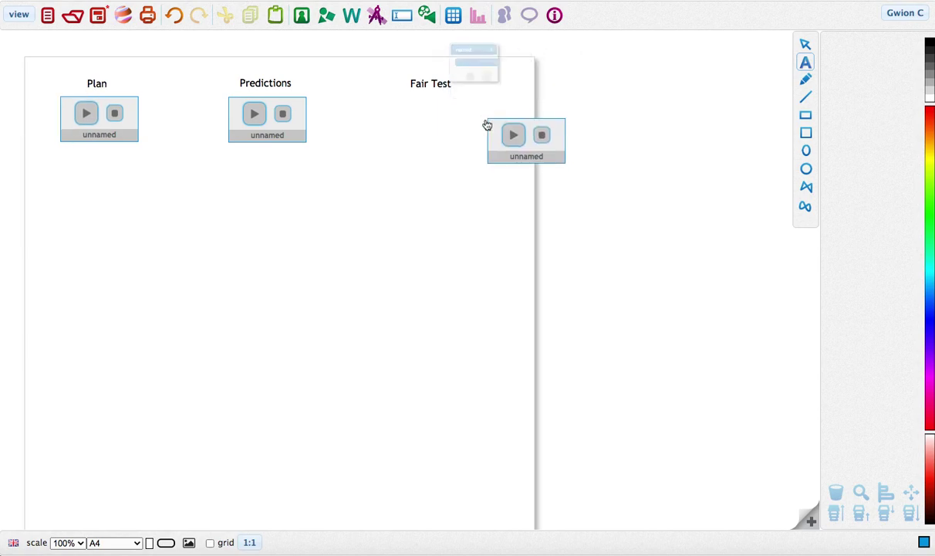
drag(488, 125, 399, 98)
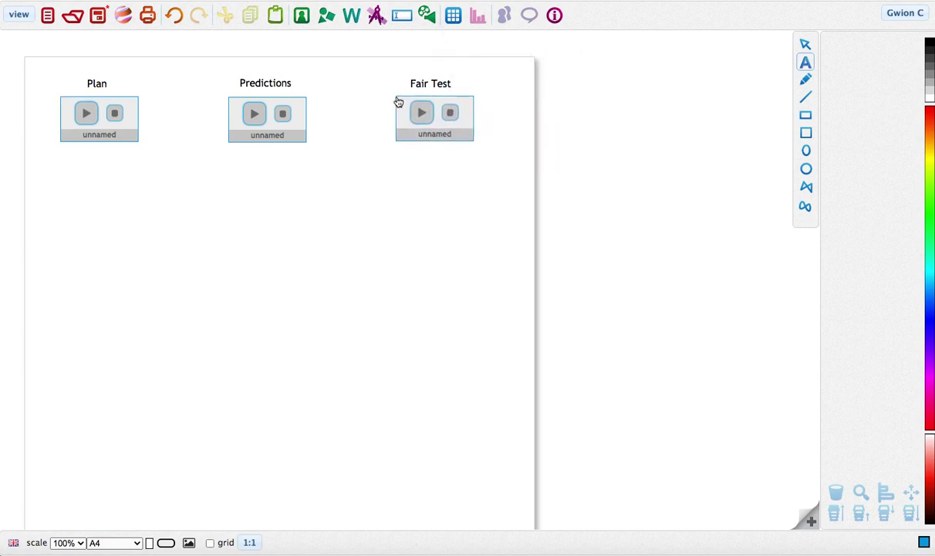
click(345, 198)
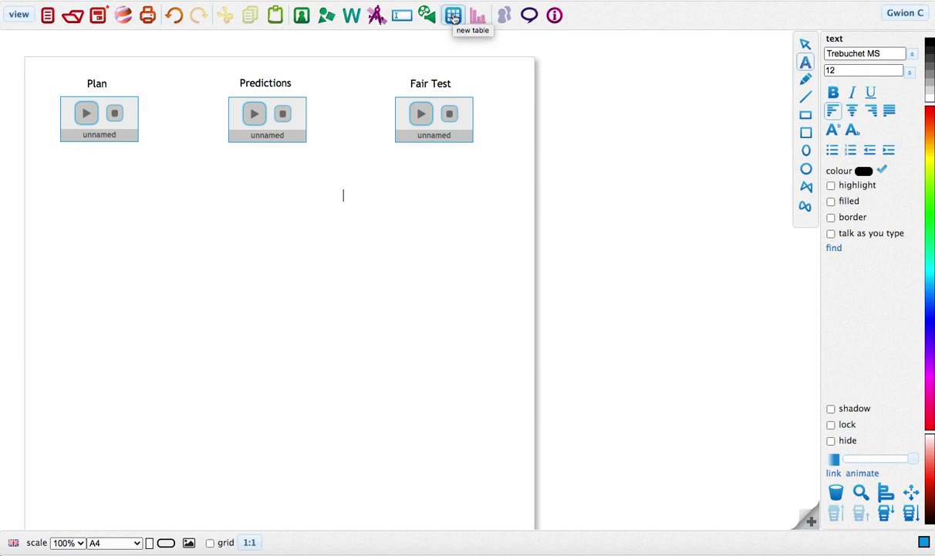
Insert a new table with 3 columns and 2 rows.
click(453, 17)
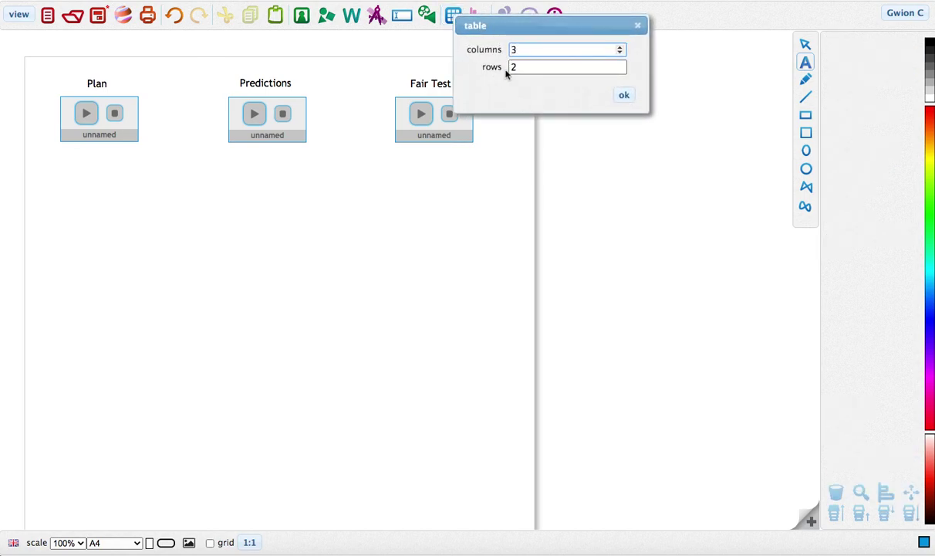
click(542, 66)
click(528, 50)
click(624, 95)
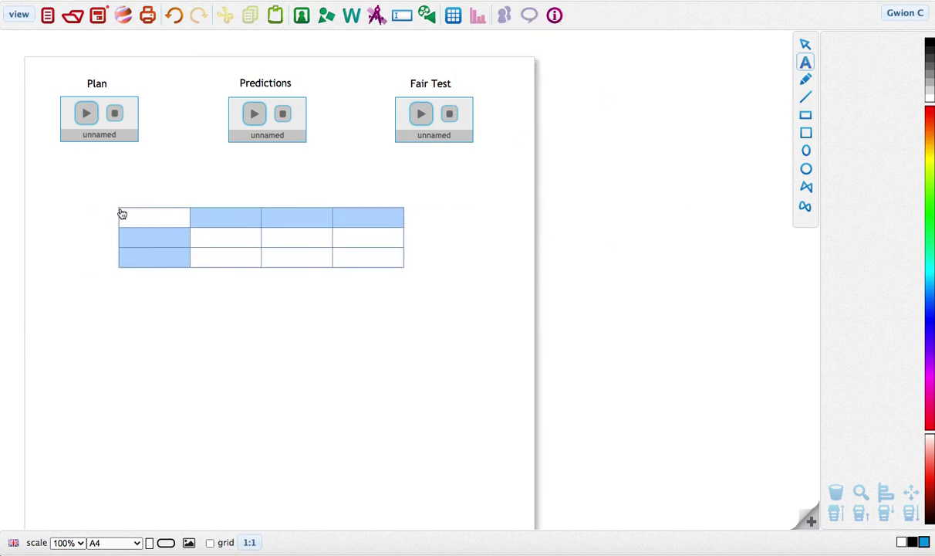
Place the table below the sound clips, enter the two pupils' names and column headings 1, 2, 3.
click(122, 212)
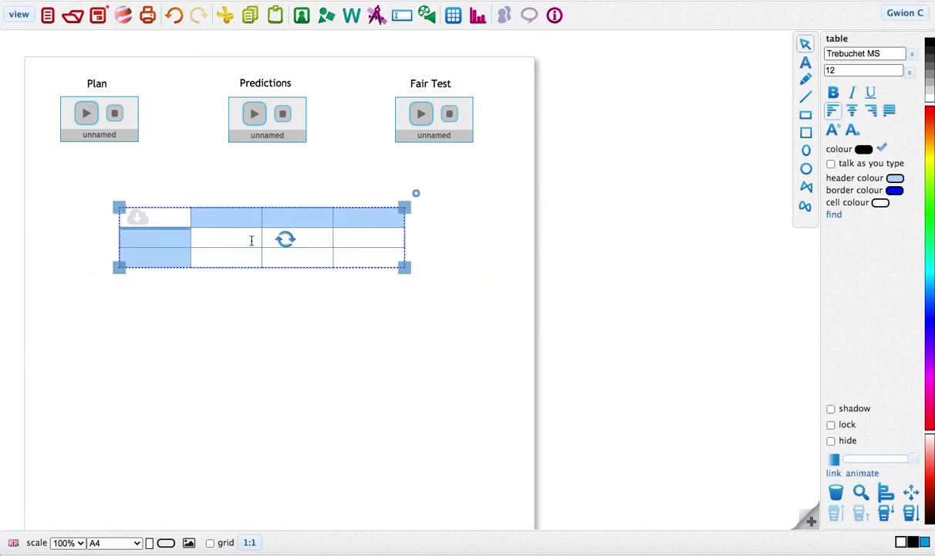
click(202, 217)
click(167, 236)
text(Sian)
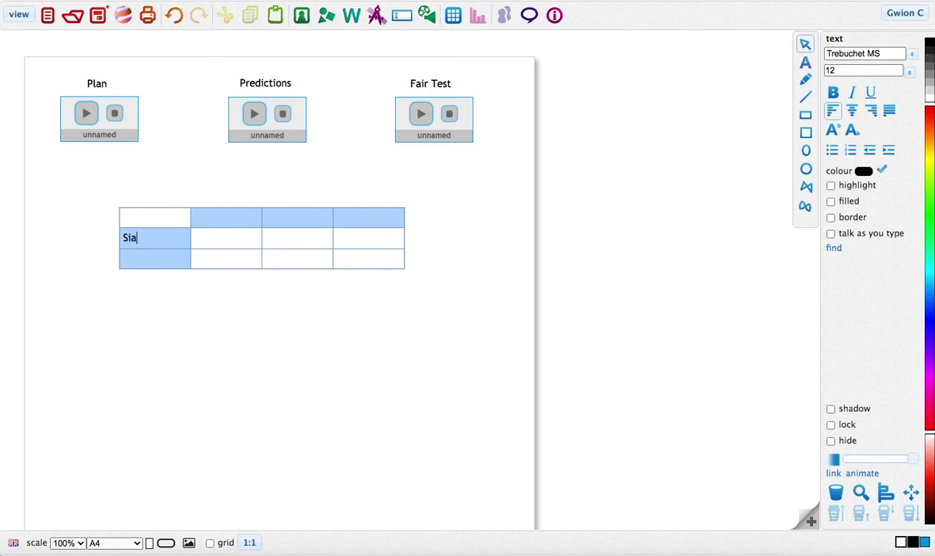
click(132, 257)
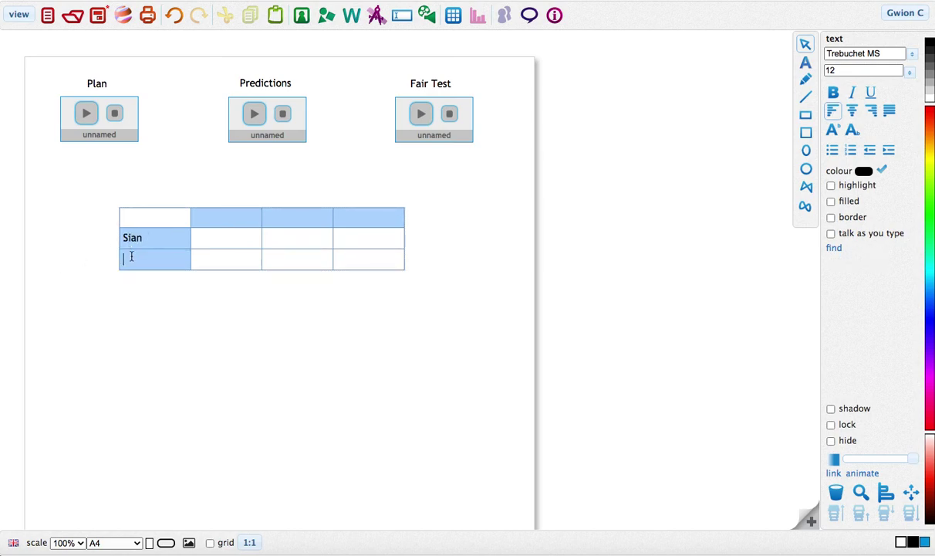
text(Tomos)
click(226, 218)
text(1)
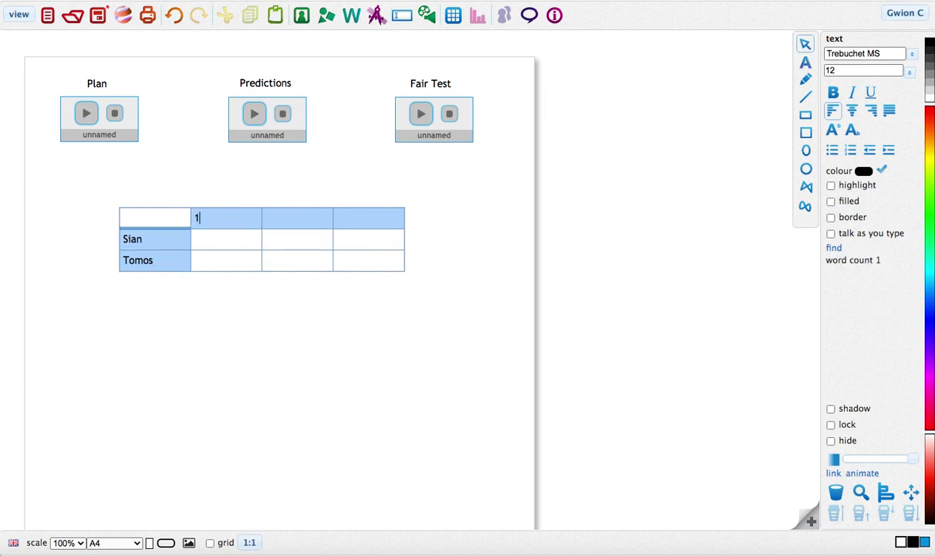
click(290, 220)
text(2)
click(340, 217)
text(3)
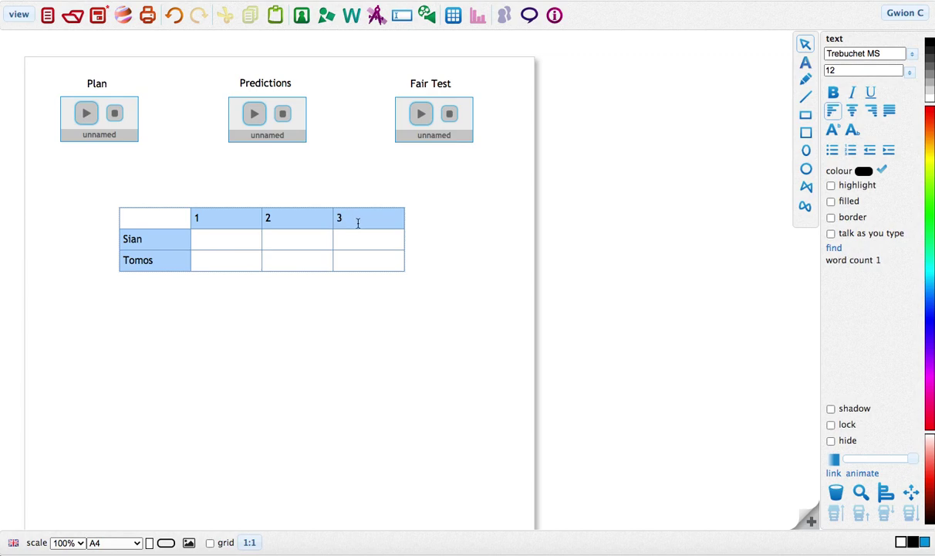
click(446, 271)
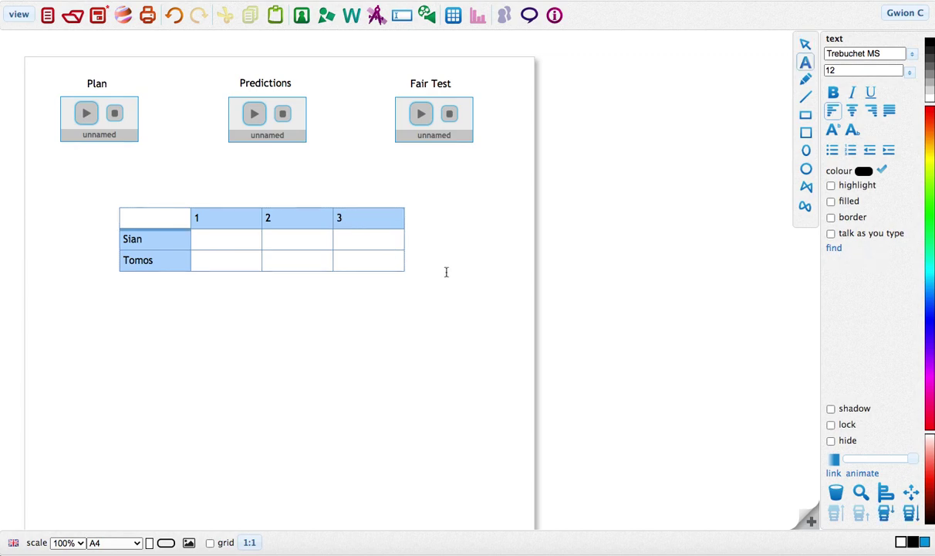
Enter the pulse readings 79, 92, 103 for the first pupil and 84, 99, 112 for the second.
click(226, 238)
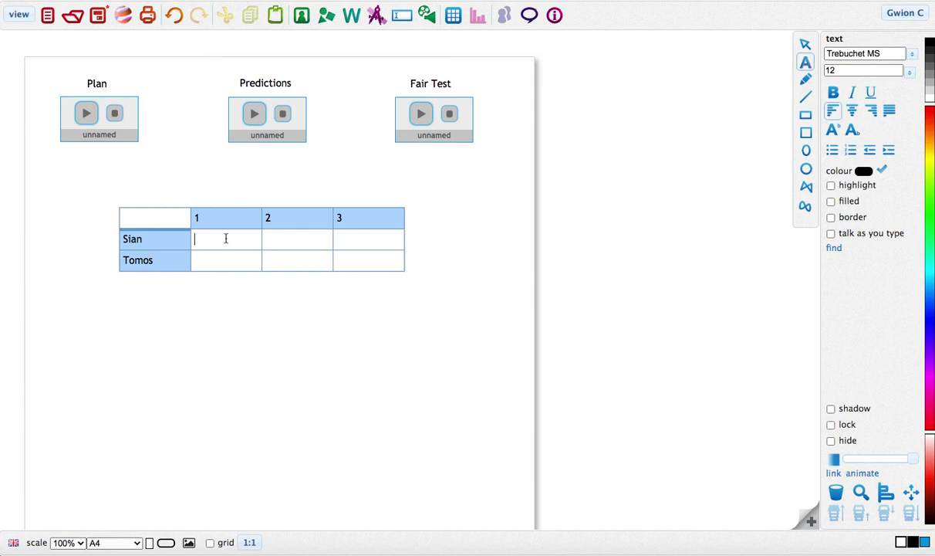
text(79)
click(264, 239)
text(92)
click(341, 239)
text(103)
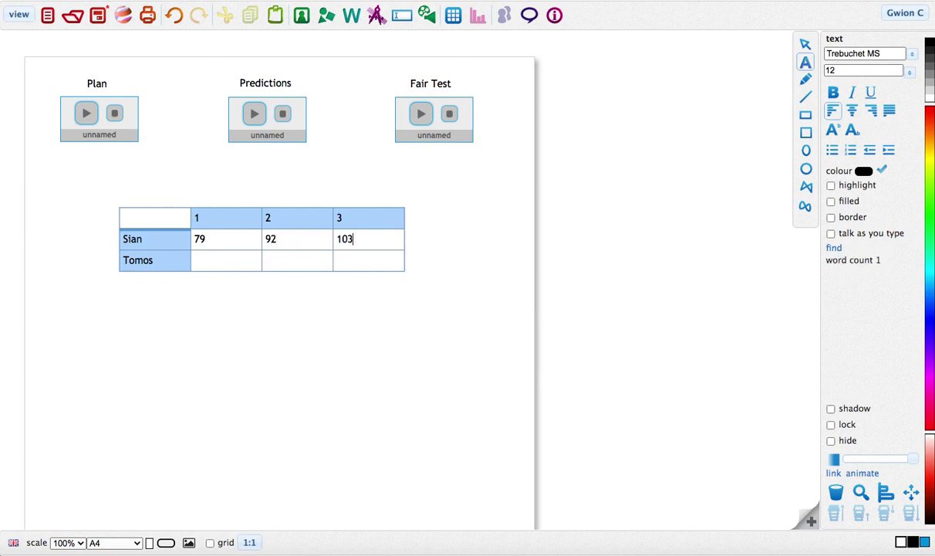
click(235, 261)
text(84)
click(288, 263)
text(99)
click(371, 259)
text(112)
click(433, 336)
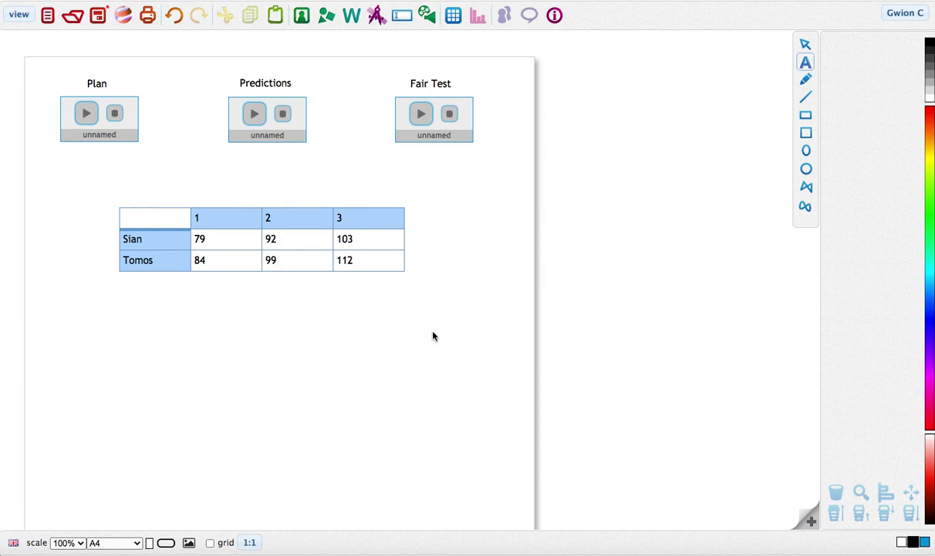
Move the pulse table up and left so it sits just below the sound clips.
click(166, 220)
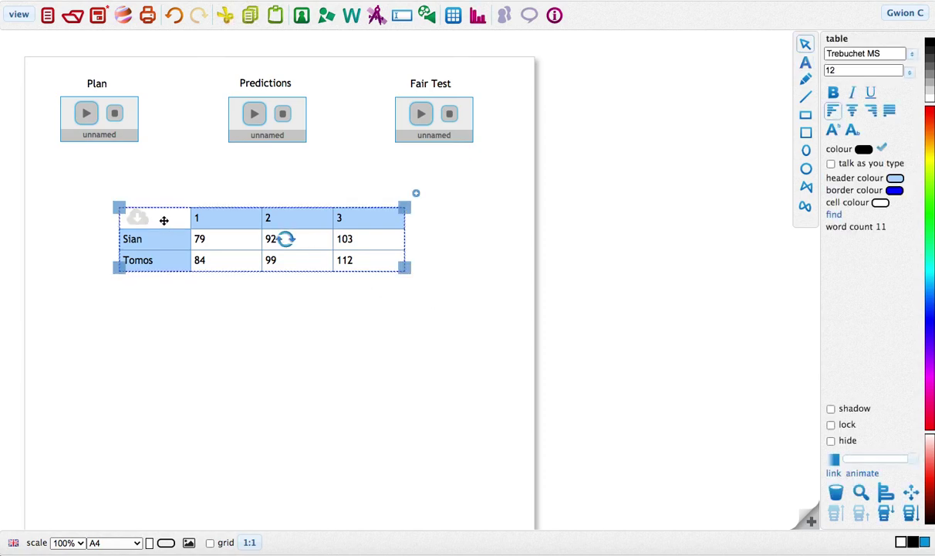
drag(164, 220, 131, 207)
click(127, 330)
click(338, 360)
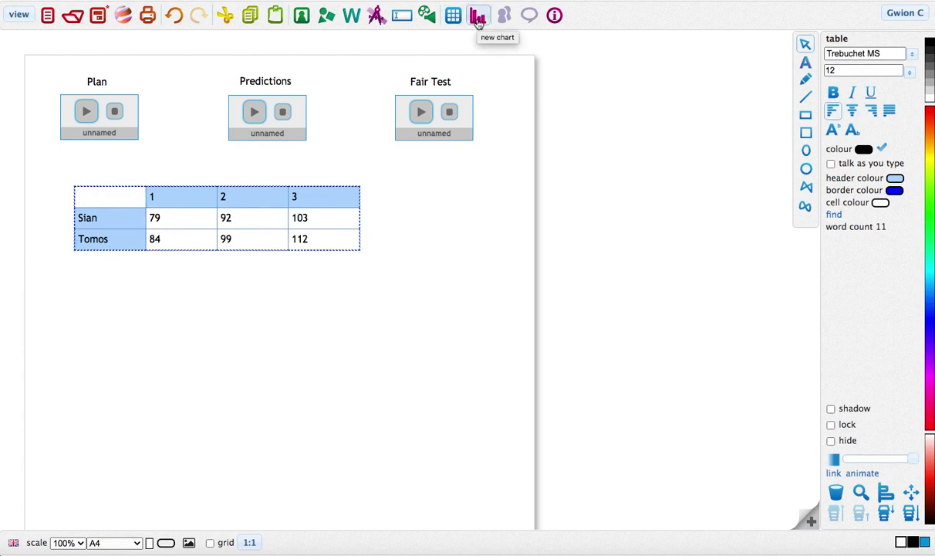
Create a line chart from the table titled 'Pulse enquiry'.
click(478, 23)
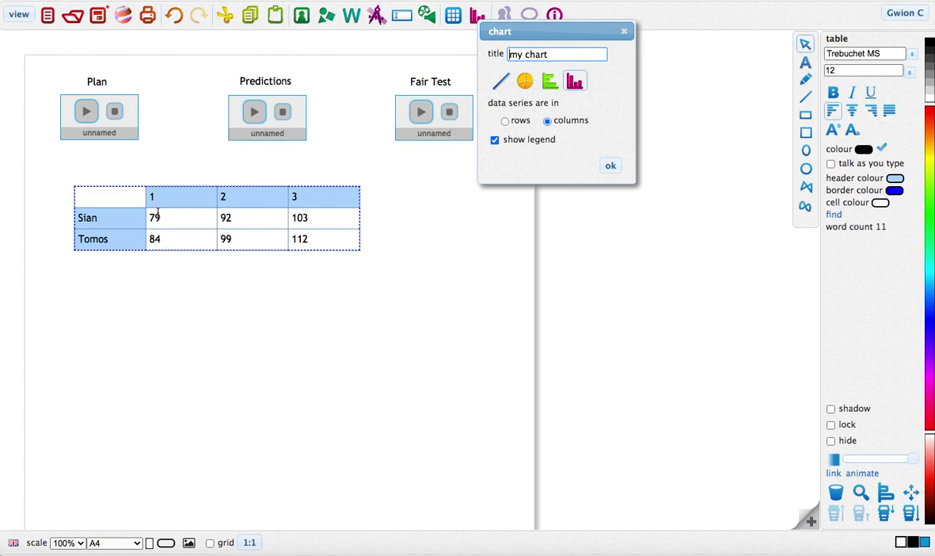
mouse_move(161, 201)
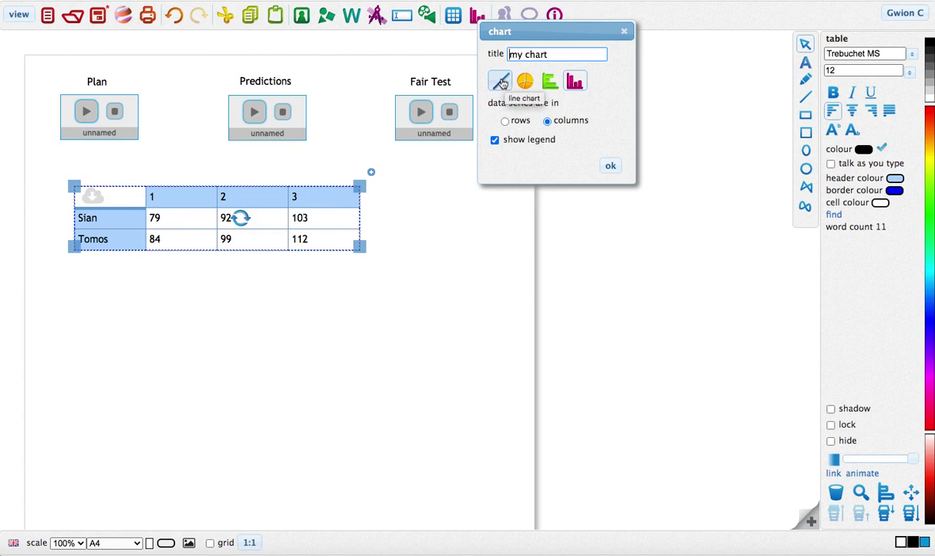
click(502, 83)
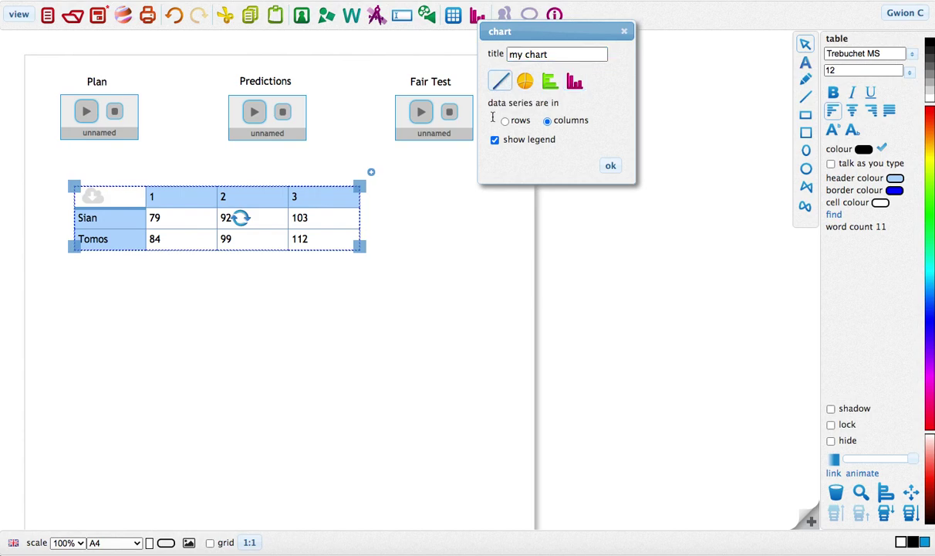
drag(533, 54, 486, 52)
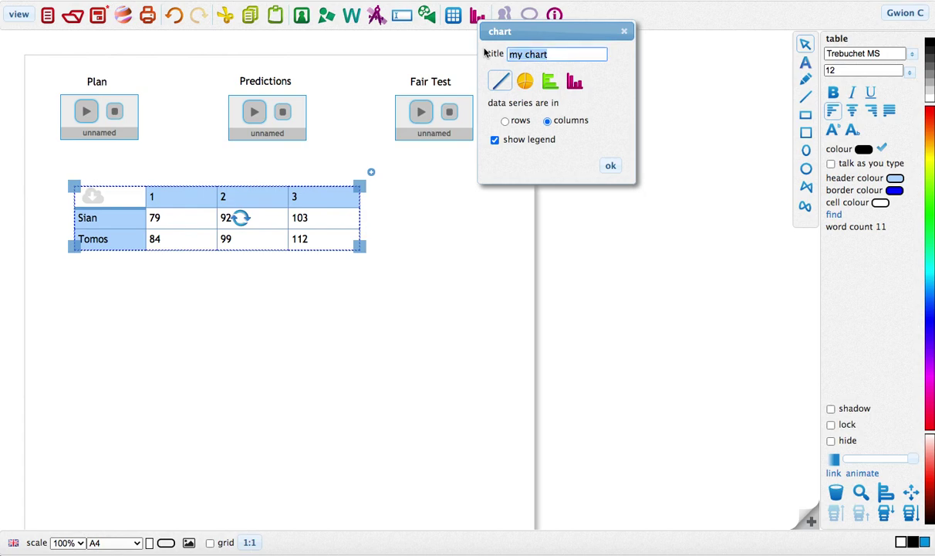
text(Pulse en)
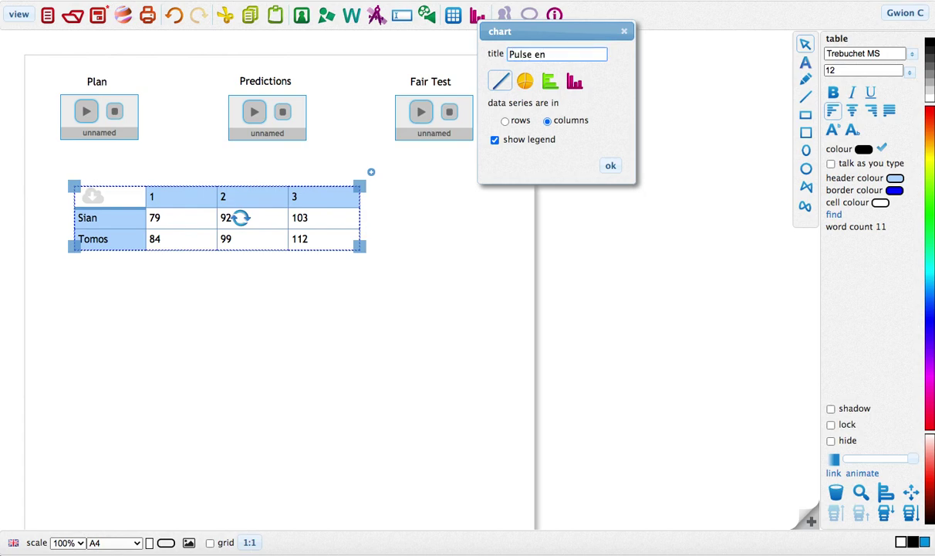
text(quiry)
click(611, 166)
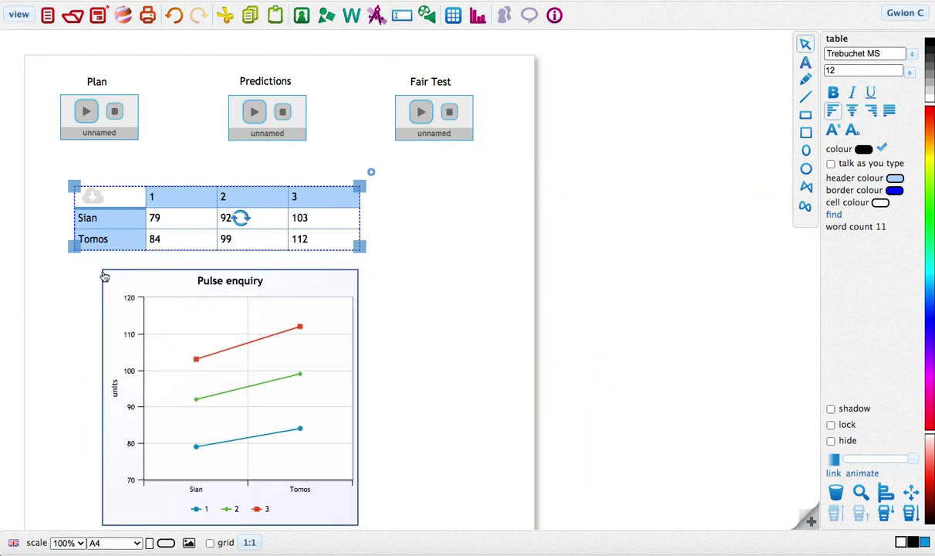
Shift the Pulse enquiry chart left under the table and check its plotted point values.
drag(110, 269, 88, 267)
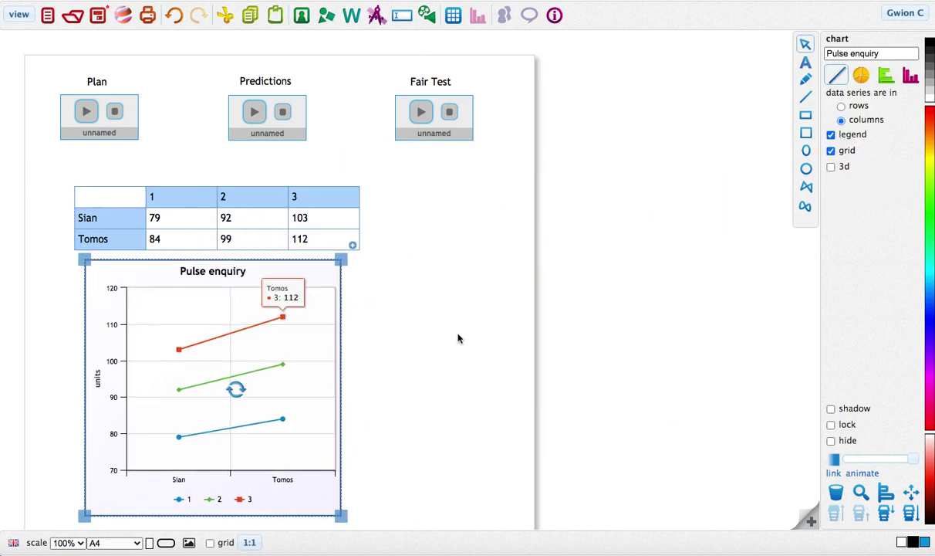
click(439, 330)
scroll(418, 382, down, 3)
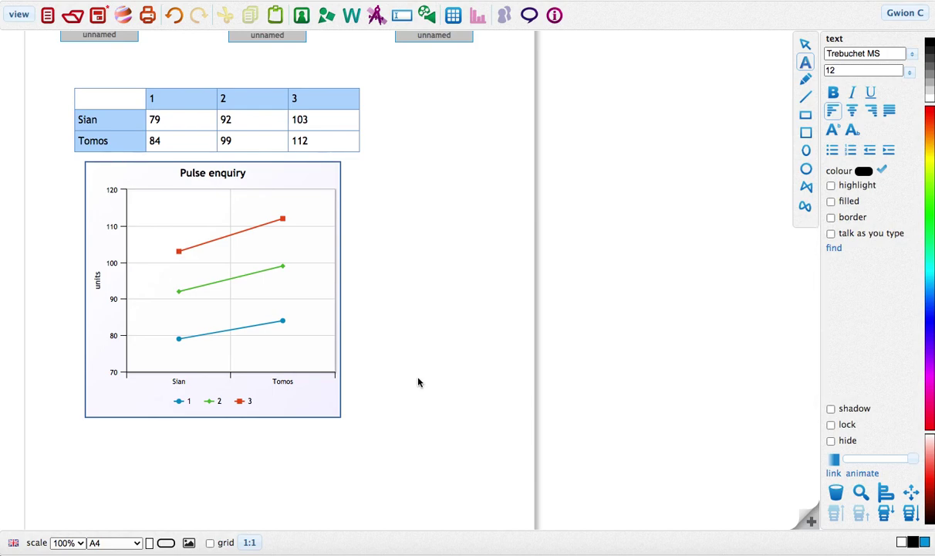
mouse_move(177, 344)
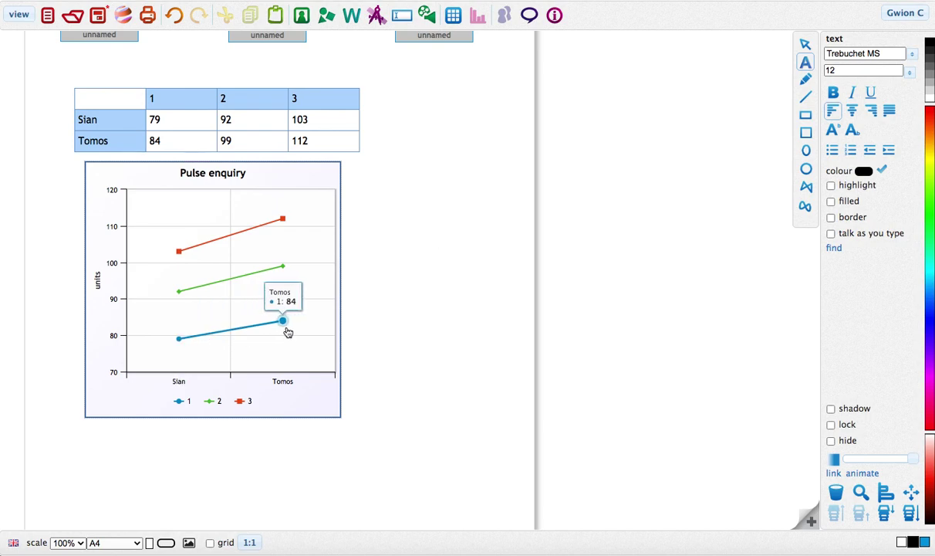
mouse_move(155, 257)
mouse_move(293, 259)
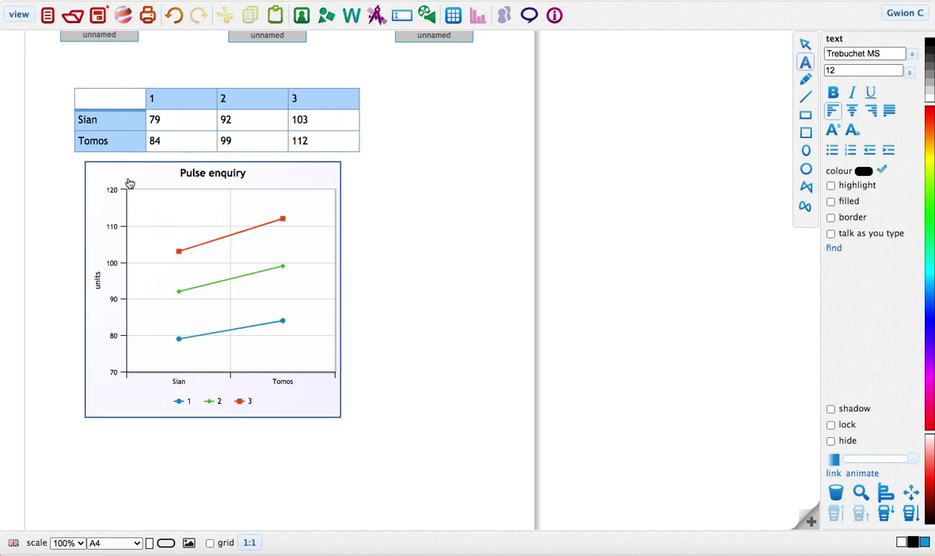
click(91, 177)
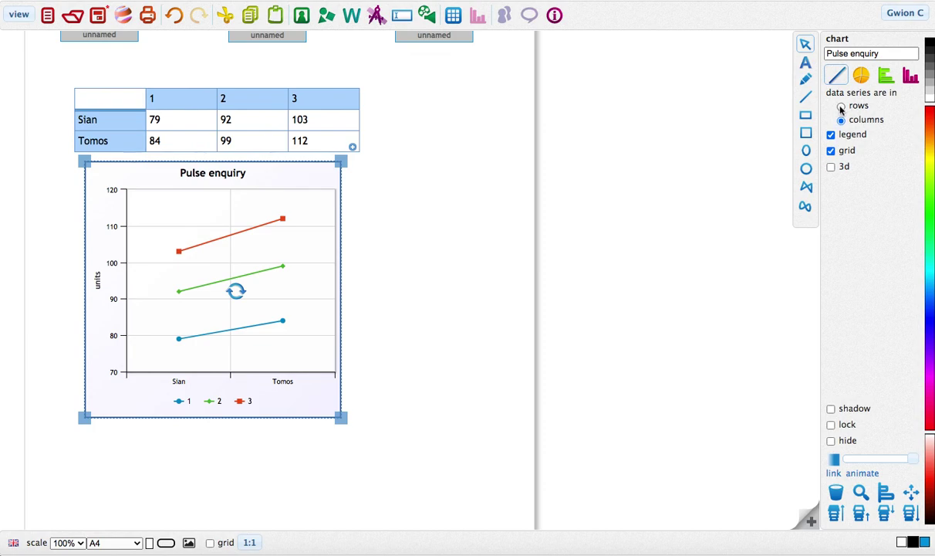
click(841, 107)
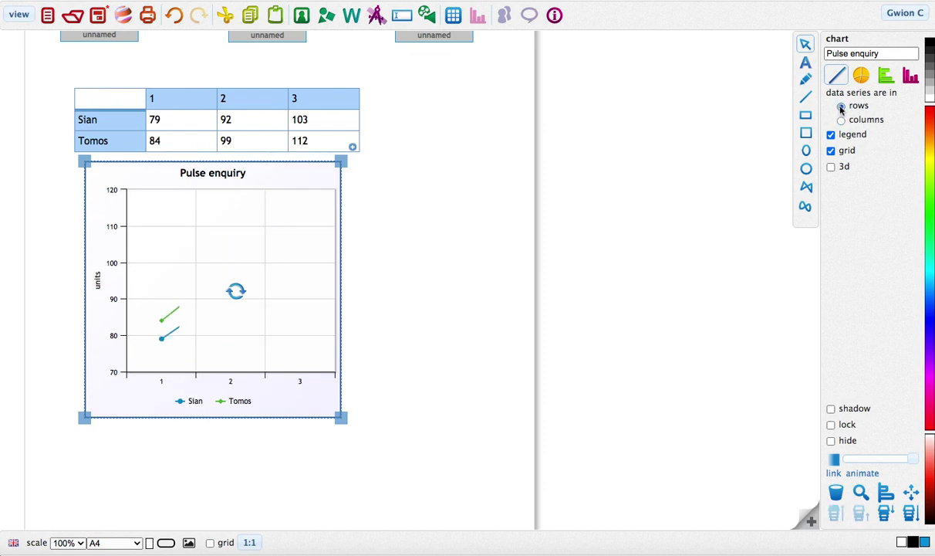
click(404, 236)
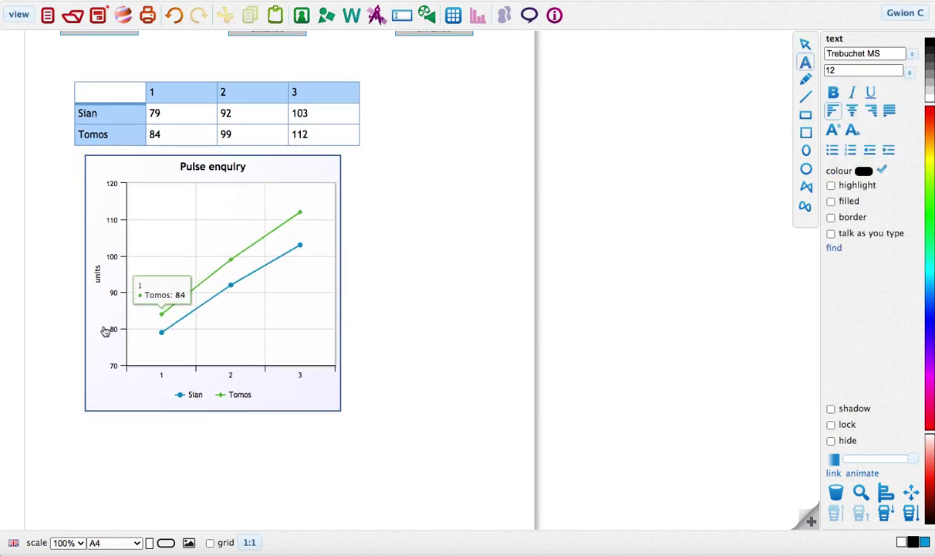
mouse_move(215, 274)
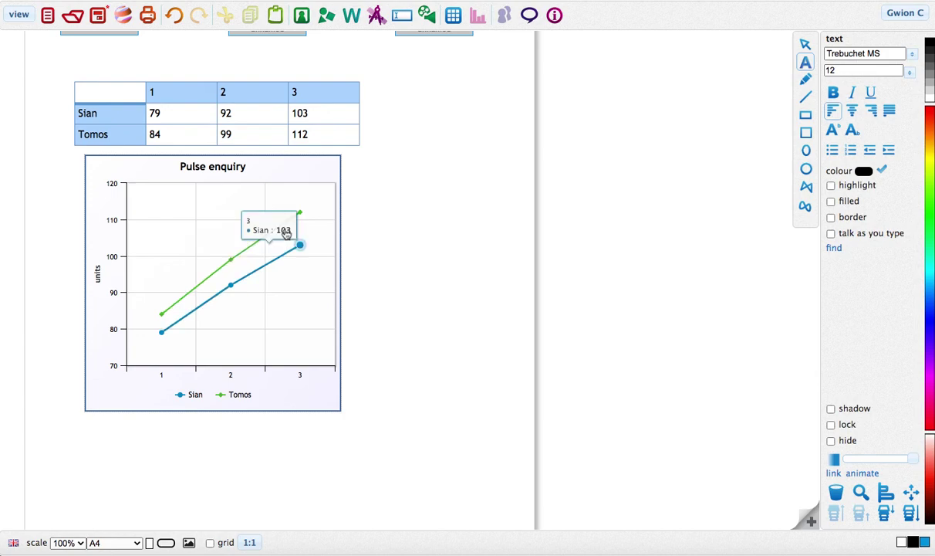
mouse_move(167, 313)
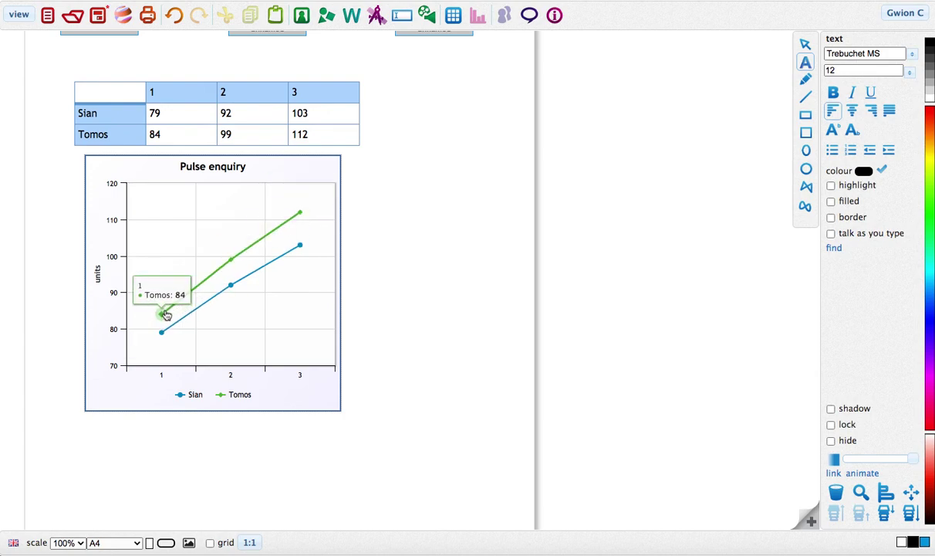
mouse_move(300, 216)
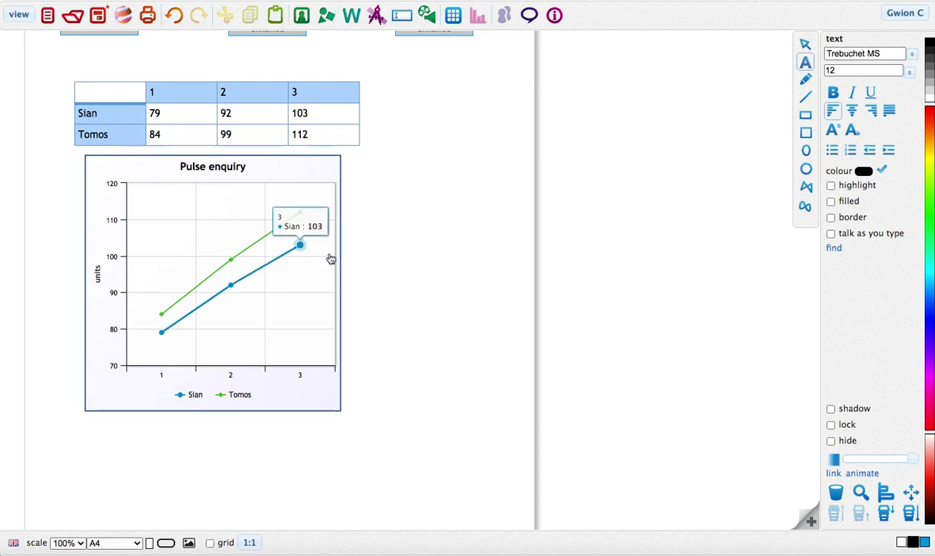
Record a new voice clip and add it beside the Pulse enquiry chart.
click(426, 17)
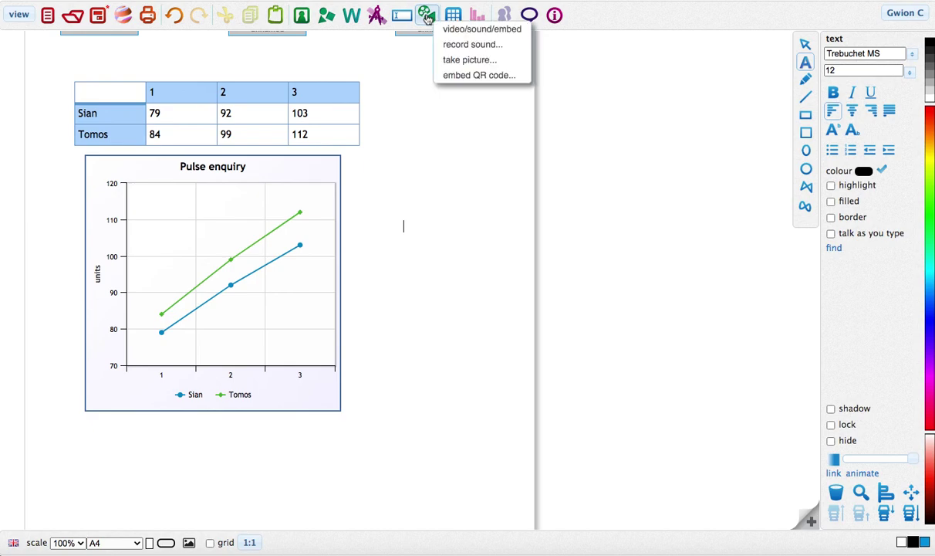
click(469, 46)
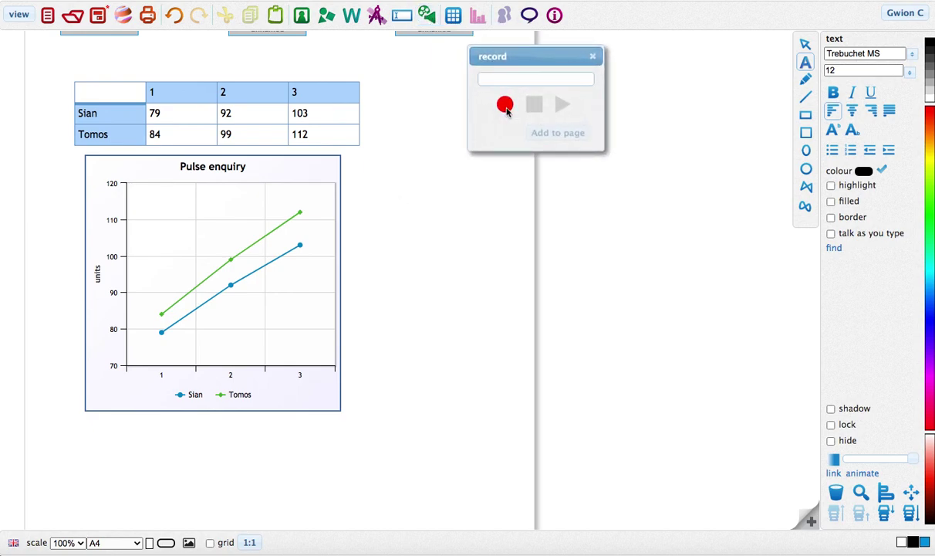
click(505, 108)
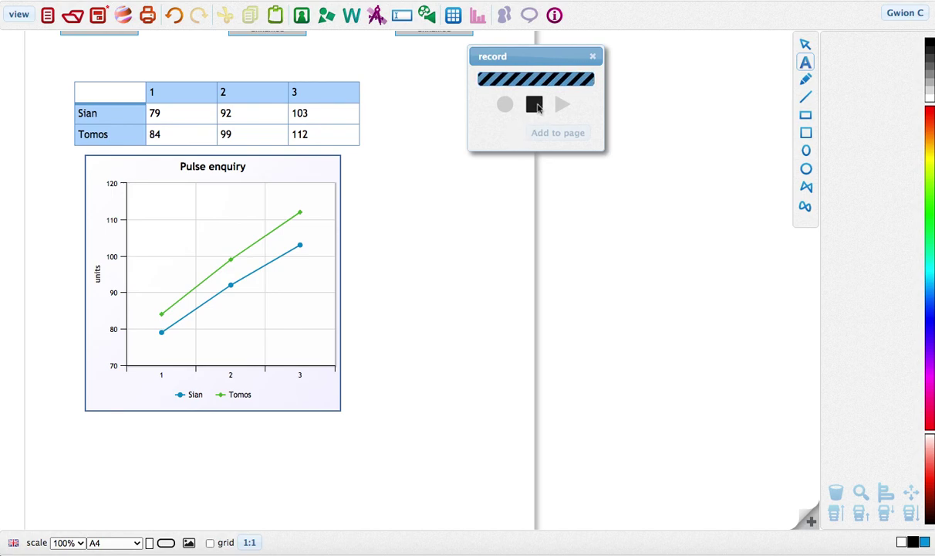
click(537, 106)
click(558, 133)
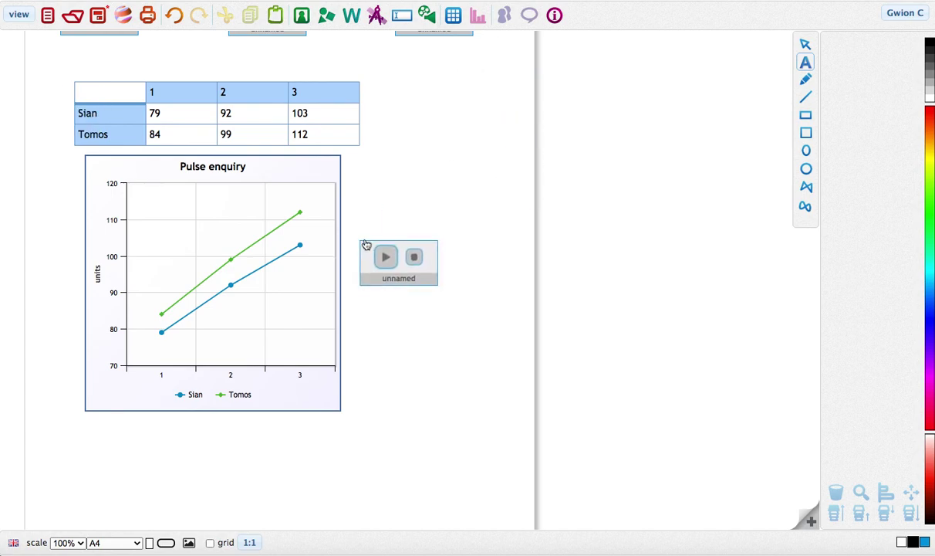
click(378, 235)
click(438, 403)
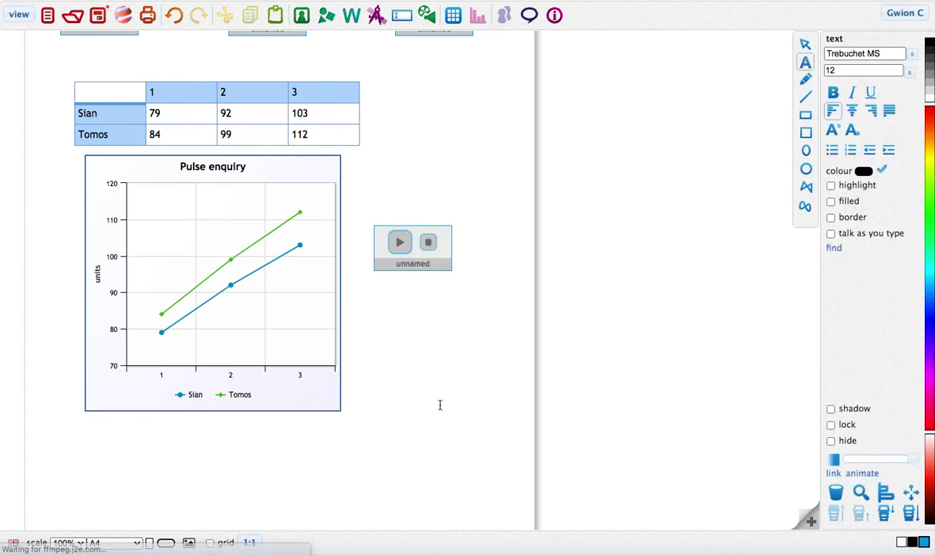
scroll(438, 404, up, 3)
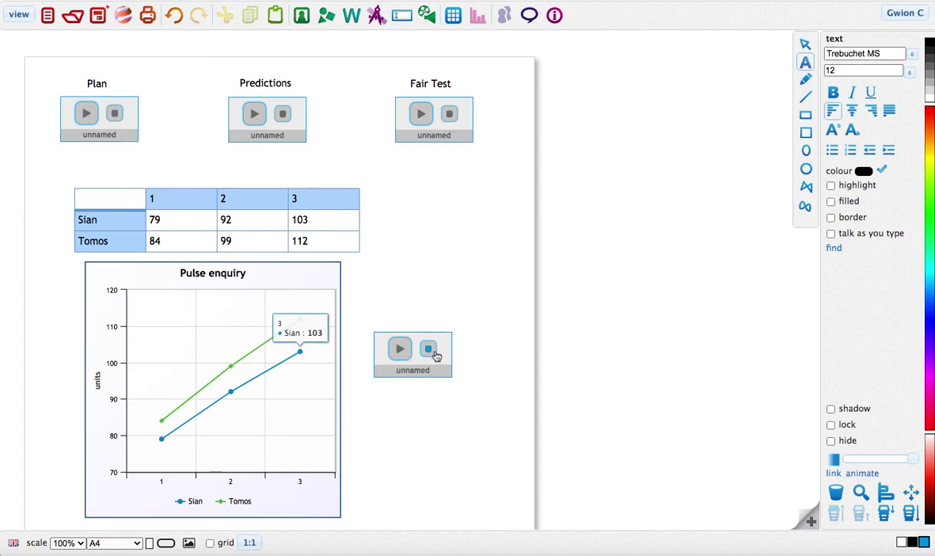
scroll(464, 355, down, 5)
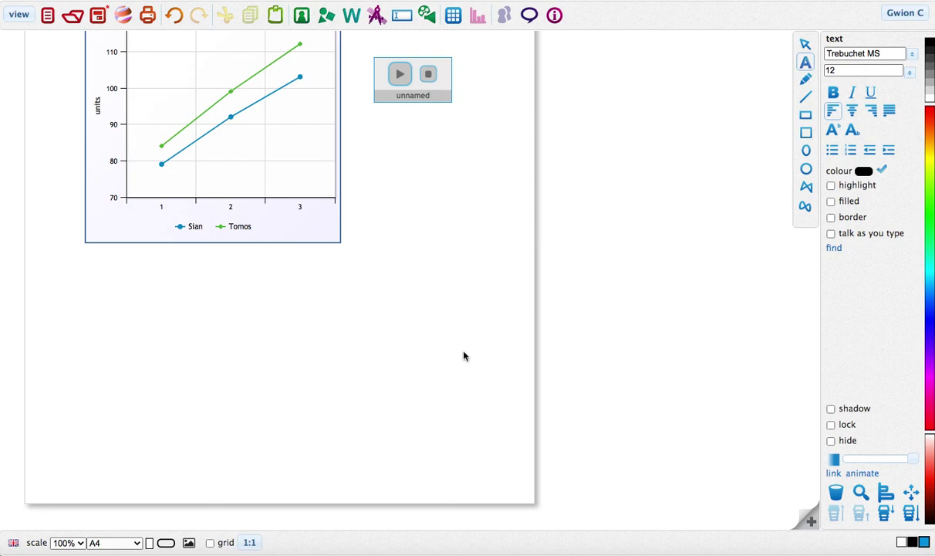
scroll(436, 355, up, 7)
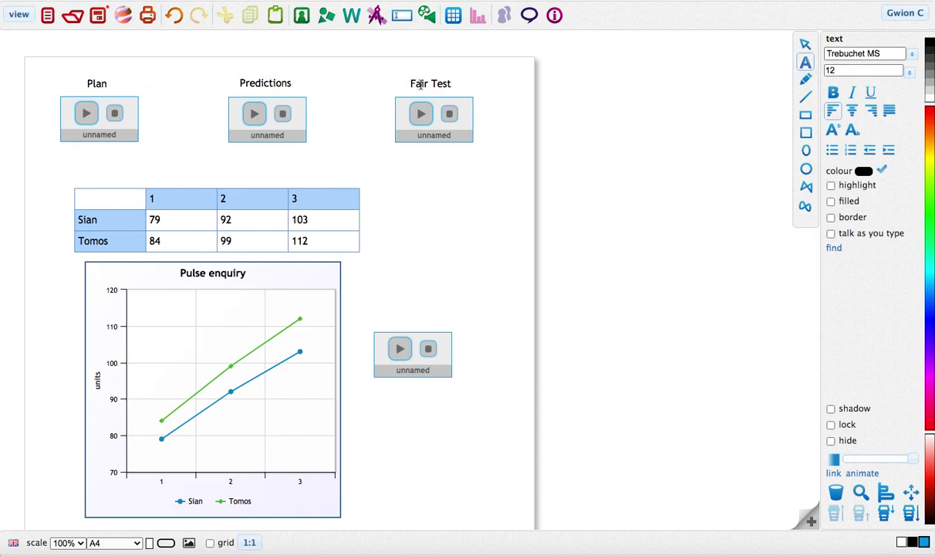
scroll(481, 294, down, 1)
scroll(481, 295, down, 4)
scroll(481, 294, up, 6)
scroll(436, 386, down, 4)
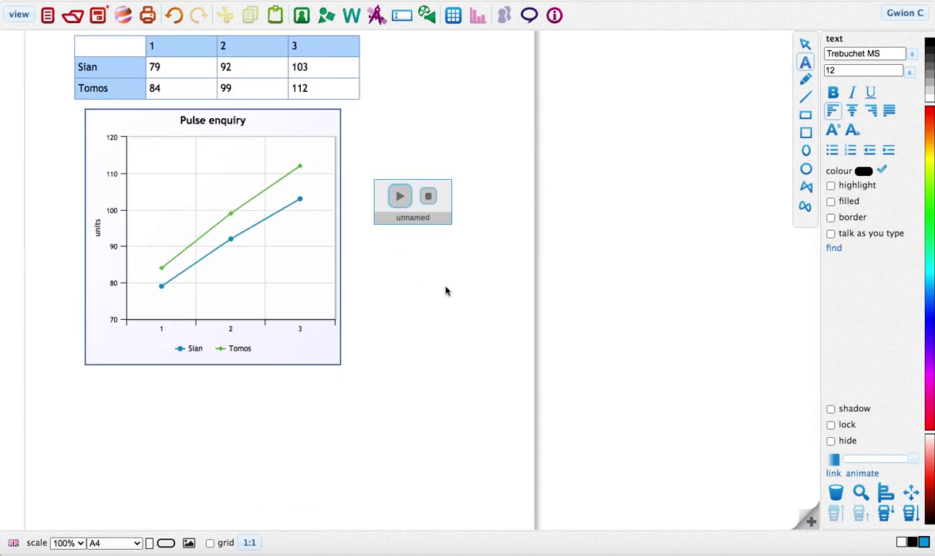
scroll(447, 294, down, 1)
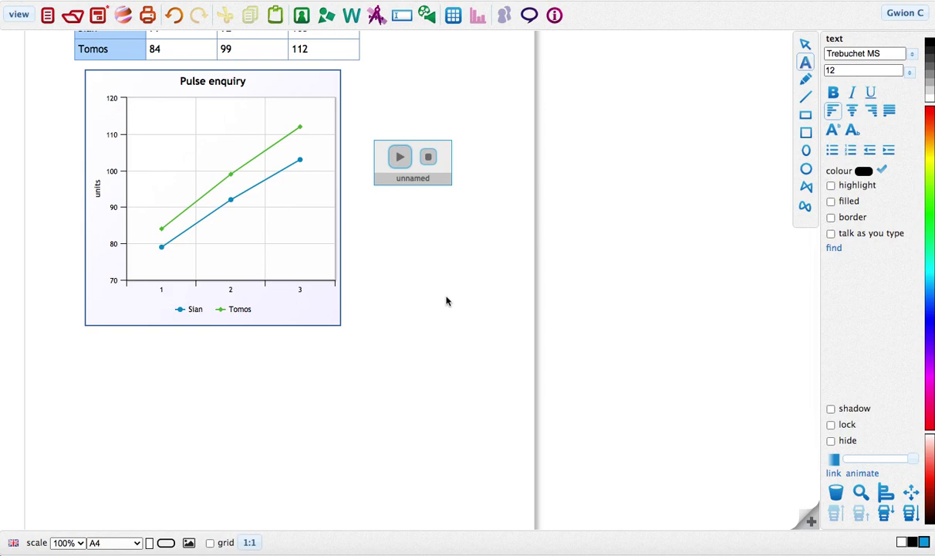
scroll(446, 301, down, 1)
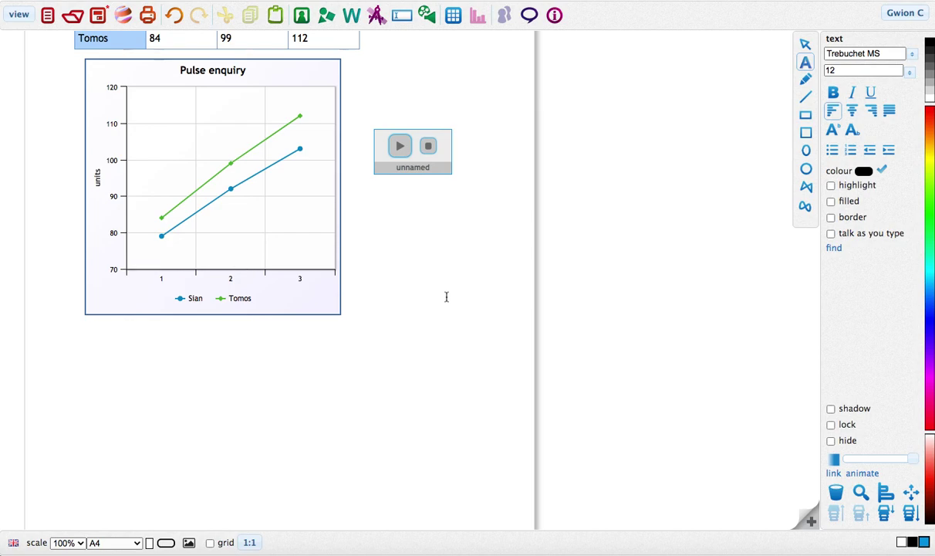
scroll(425, 324, up, 1)
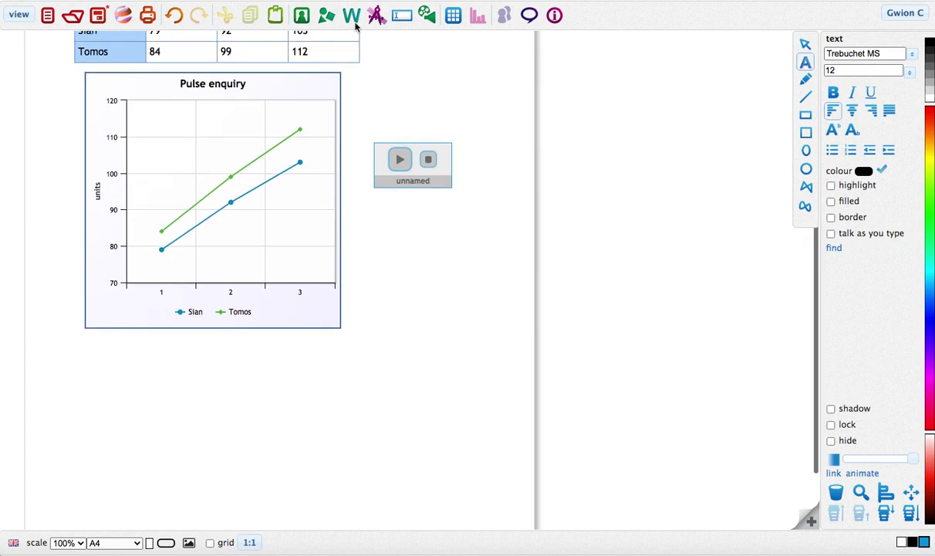
Drag the IMG_0883.MOV video from the media library to below the chart.
click(303, 19)
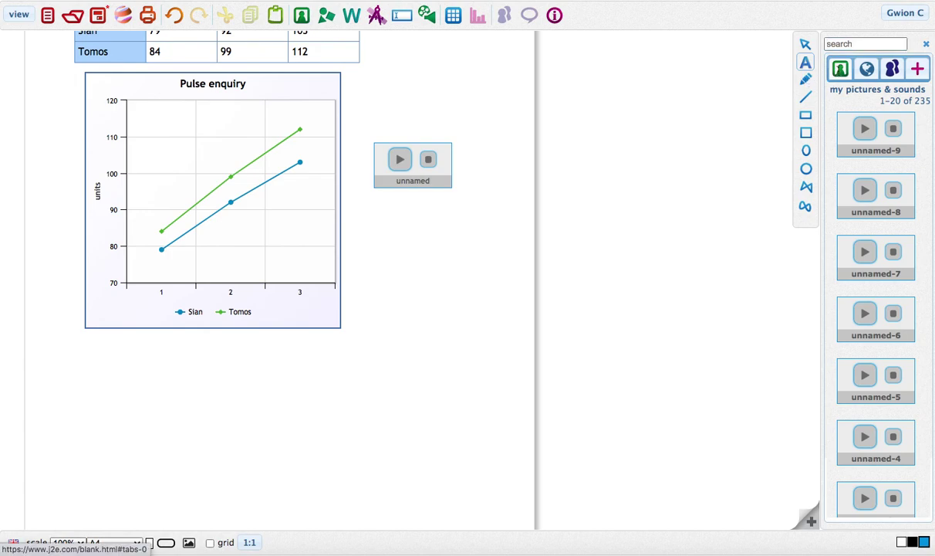
scroll(866, 236, down, 10)
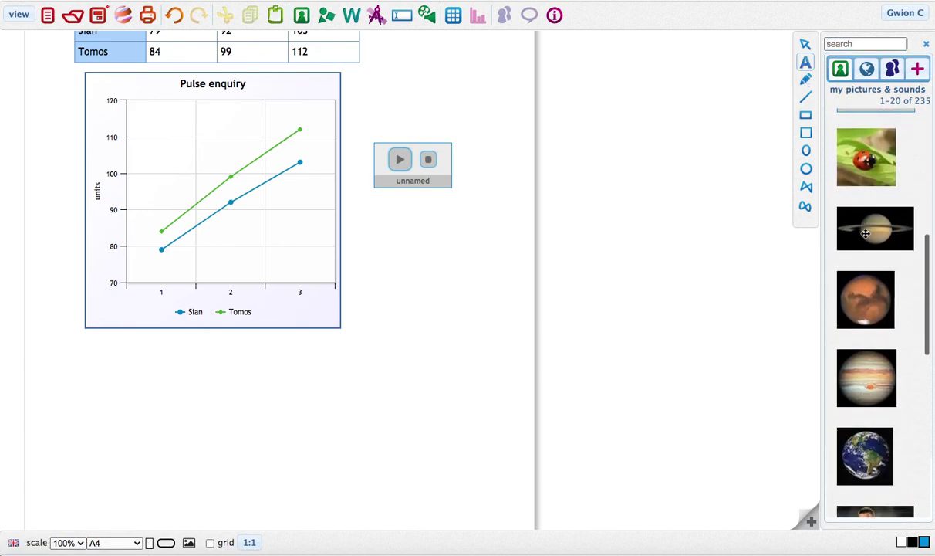
scroll(858, 170, up, 10)
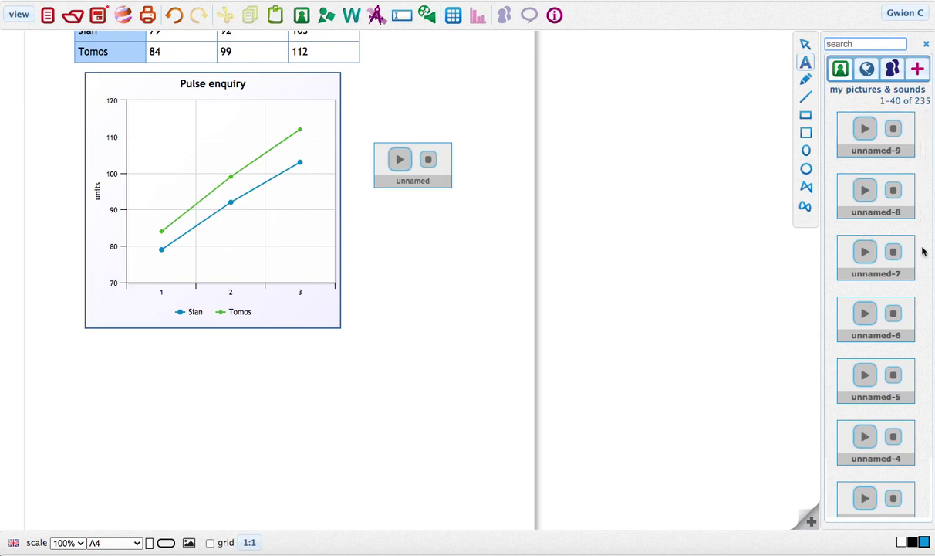
scroll(899, 290, down, 5)
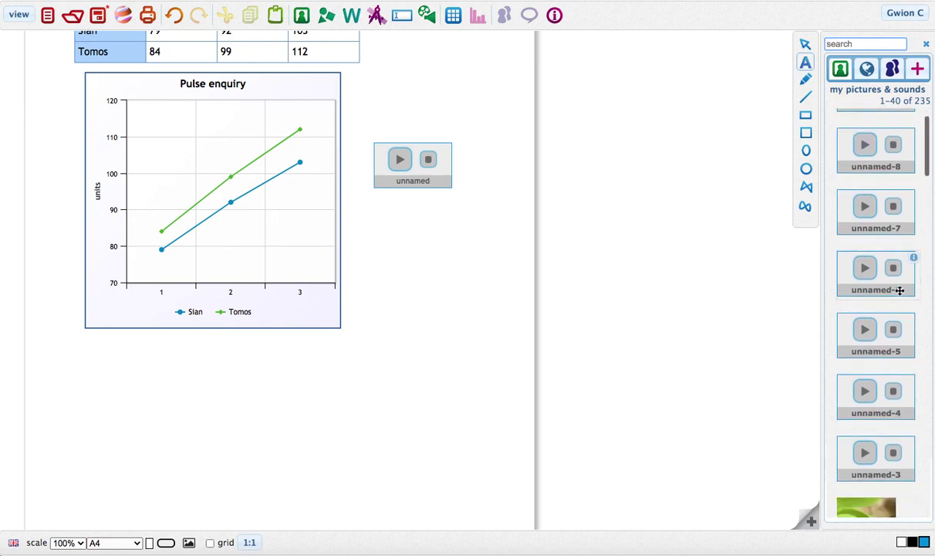
scroll(900, 290, down, 5)
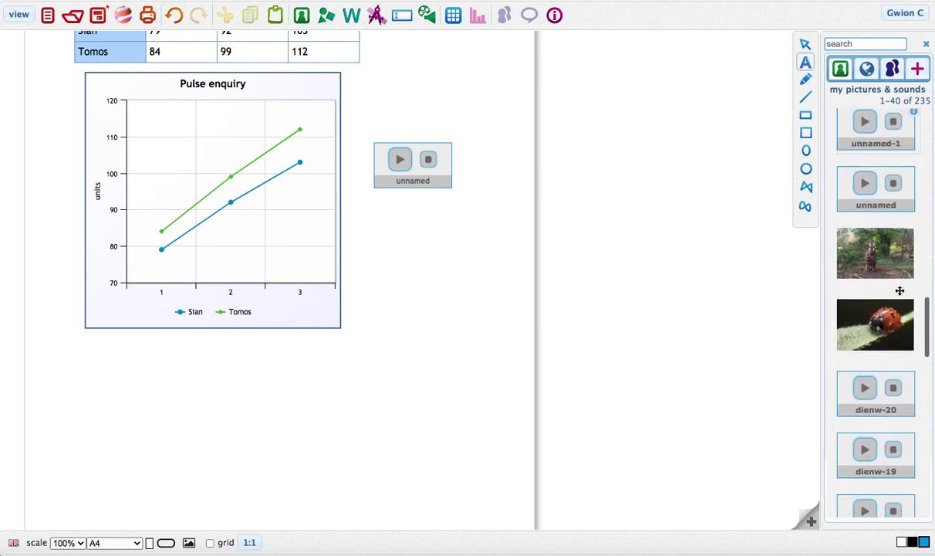
scroll(903, 327, down, 8)
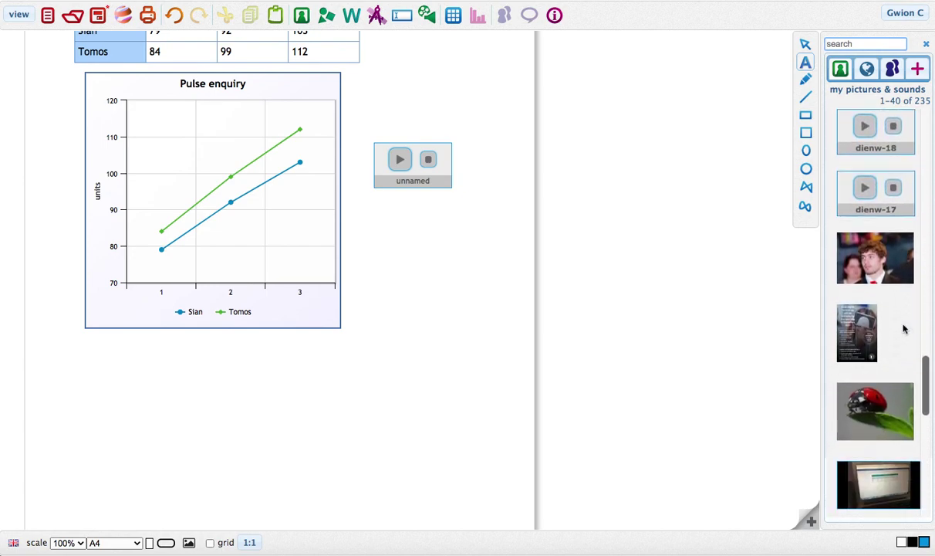
mouse_move(889, 320)
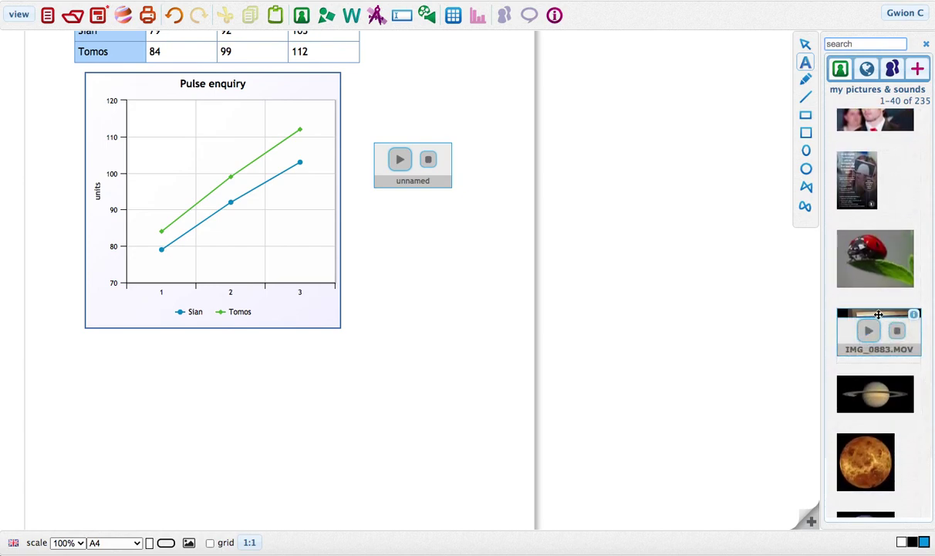
drag(880, 312, 116, 353)
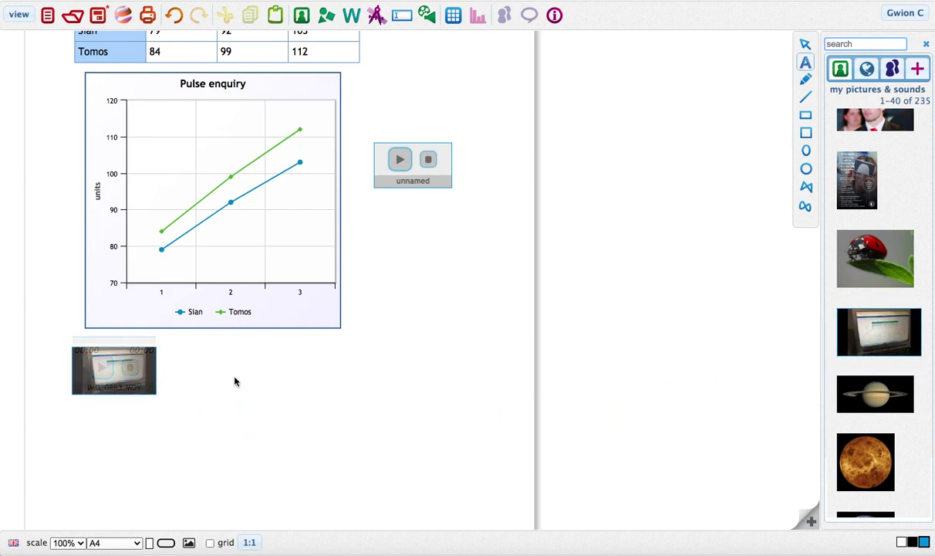
Enlarge the video to about 10.37×8.81 cm and nudge it slightly up and right.
scroll(245, 393, up, 3)
scroll(244, 394, down, 5)
click(133, 285)
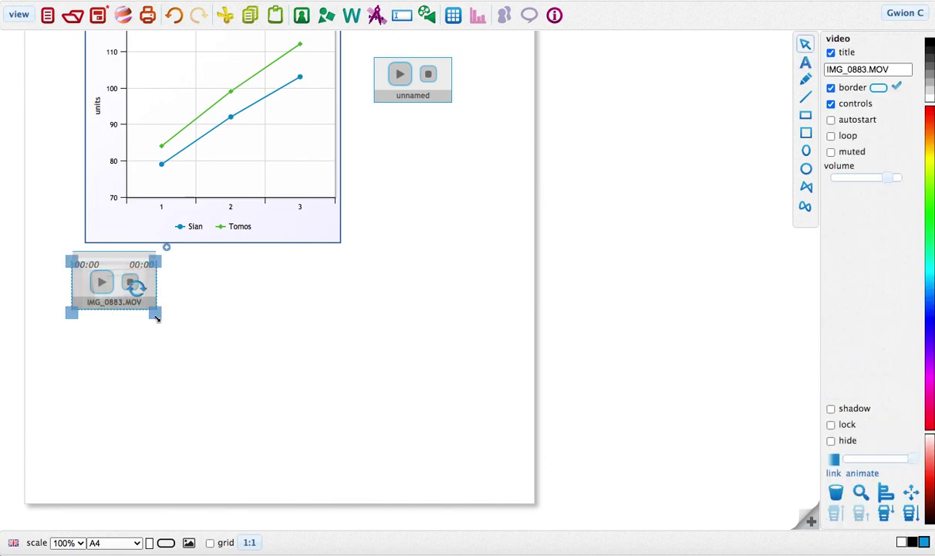
drag(154, 309, 325, 481)
drag(198, 334, 208, 328)
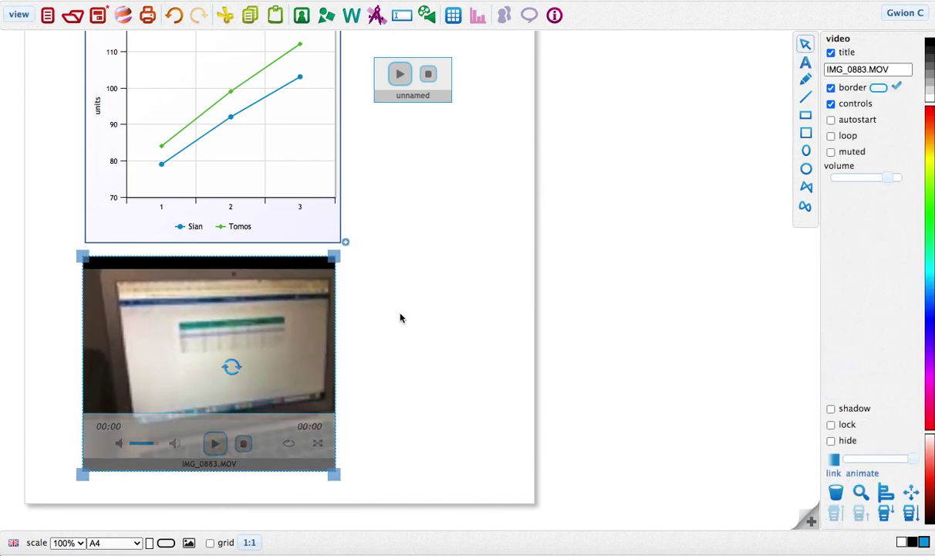
click(454, 343)
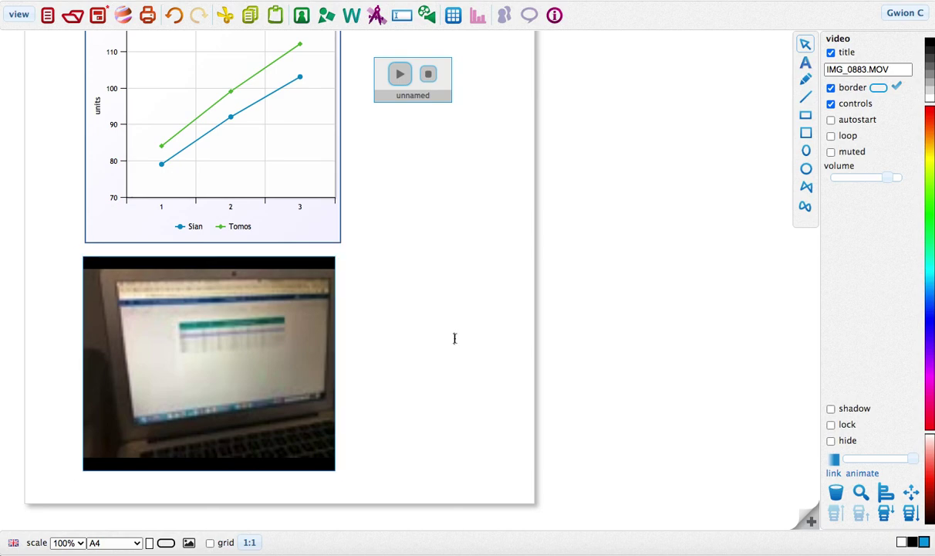
scroll(455, 340, up, 5)
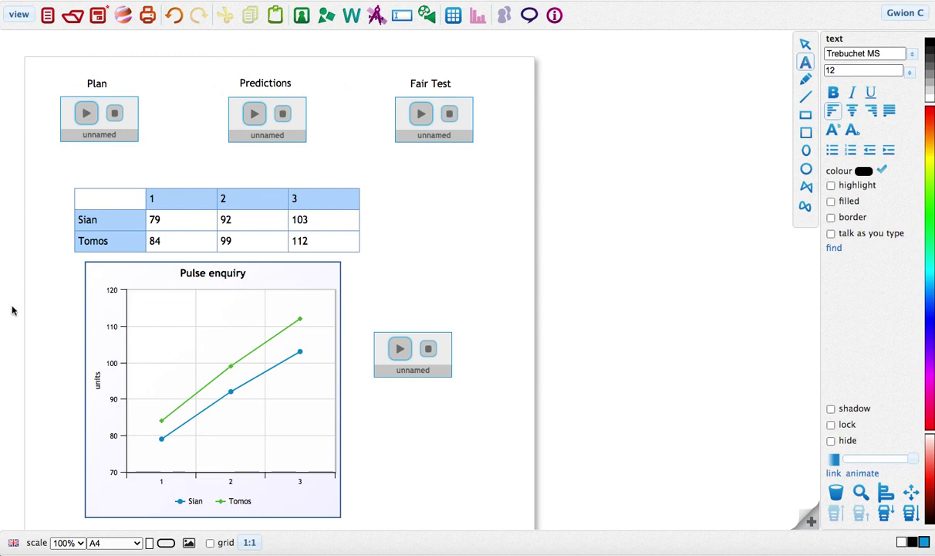
scroll(456, 278, down, 5)
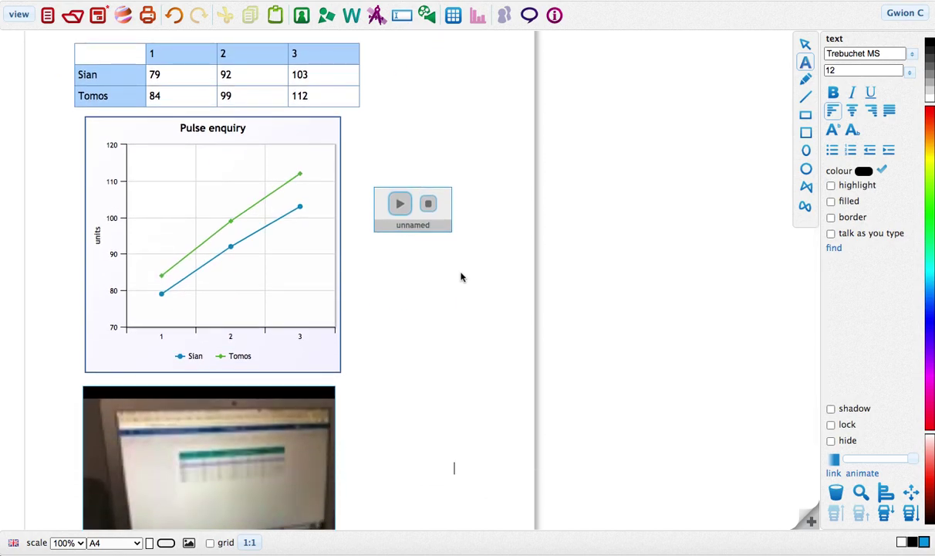
scroll(455, 286, down, 4)
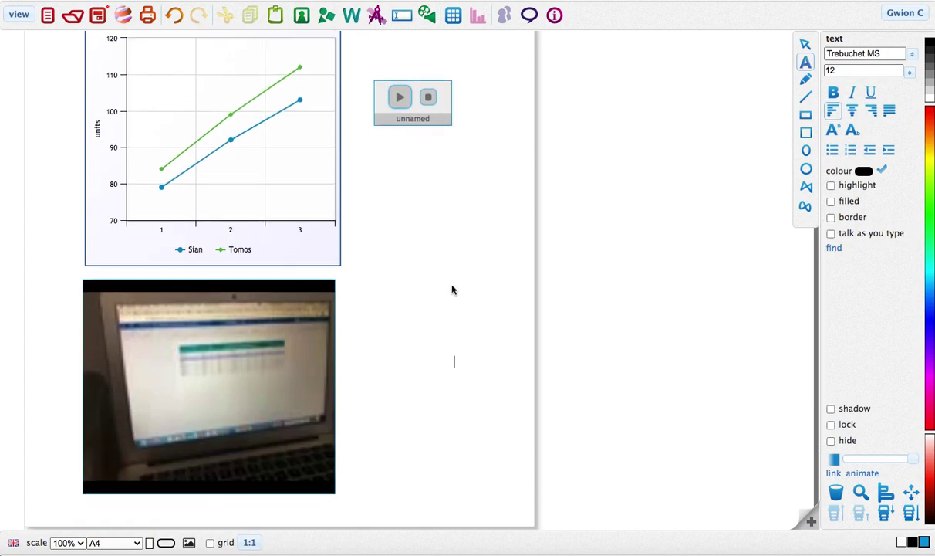
scroll(453, 289, up, 8)
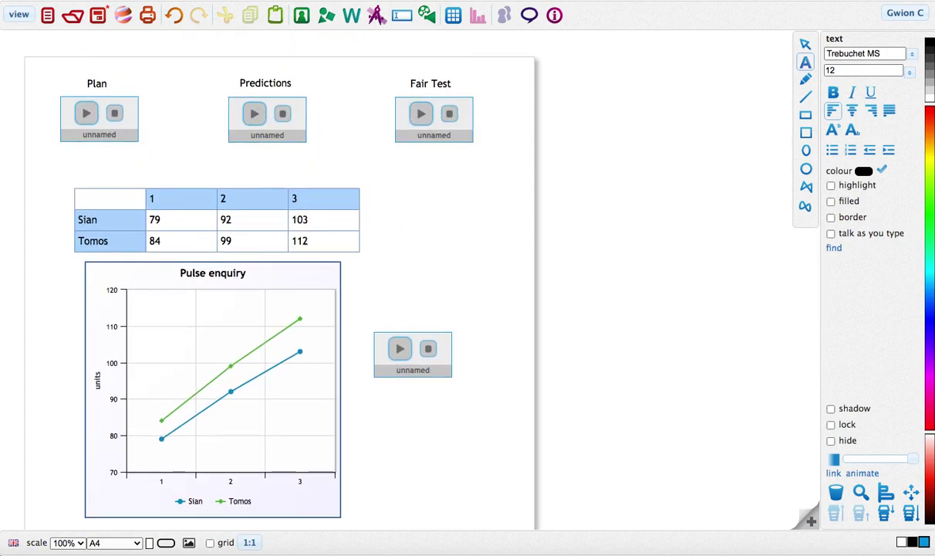
Preview the page in view mode, stop the Predictions clip, and check chart point values.
click(13, 14)
click(12, 14)
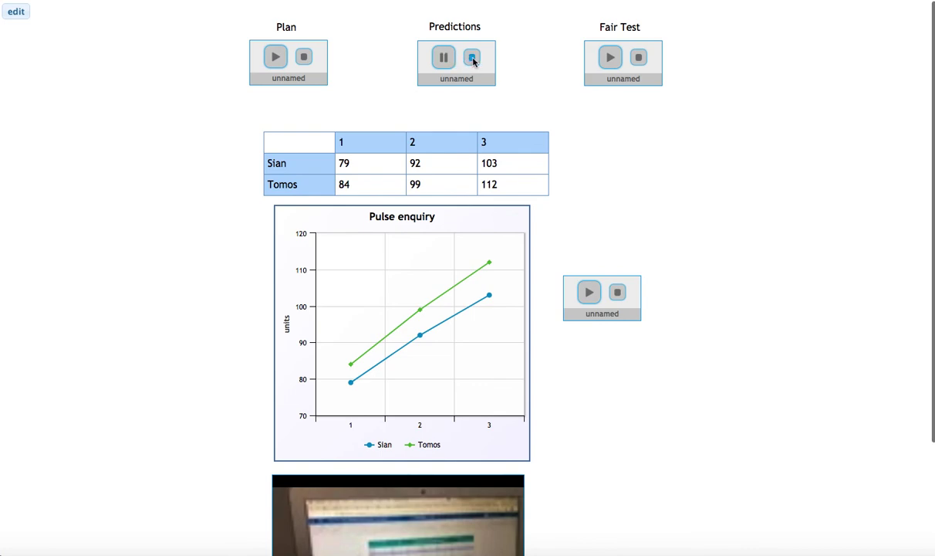
click(473, 59)
scroll(514, 323, down, 3)
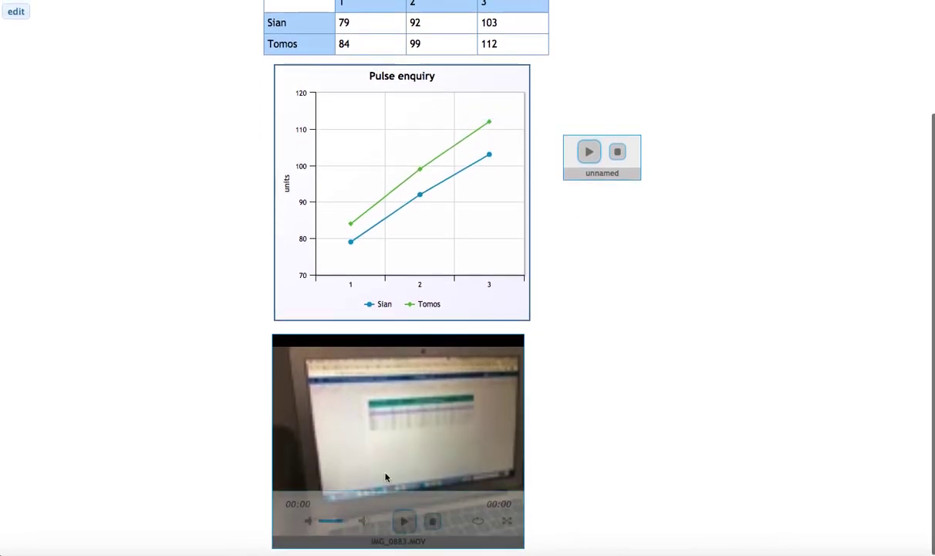
mouse_move(467, 96)
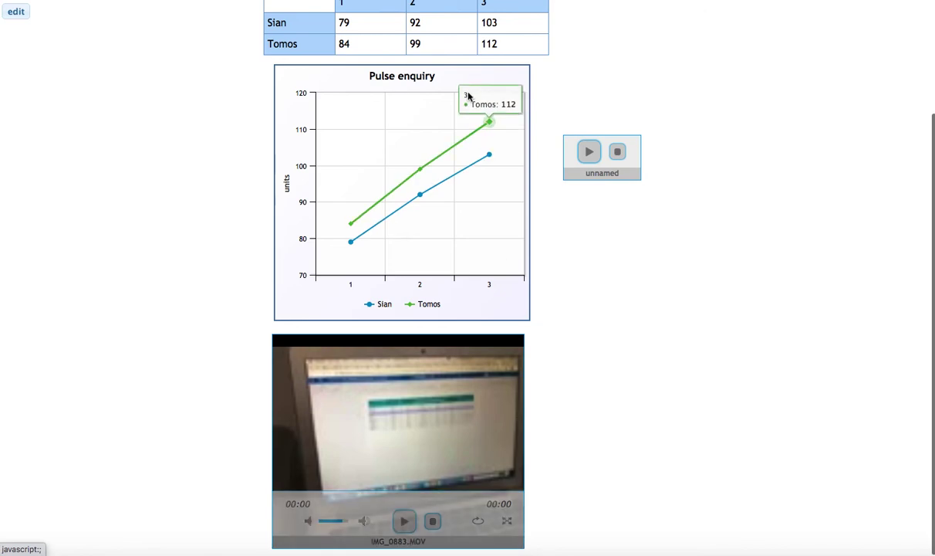
mouse_move(493, 168)
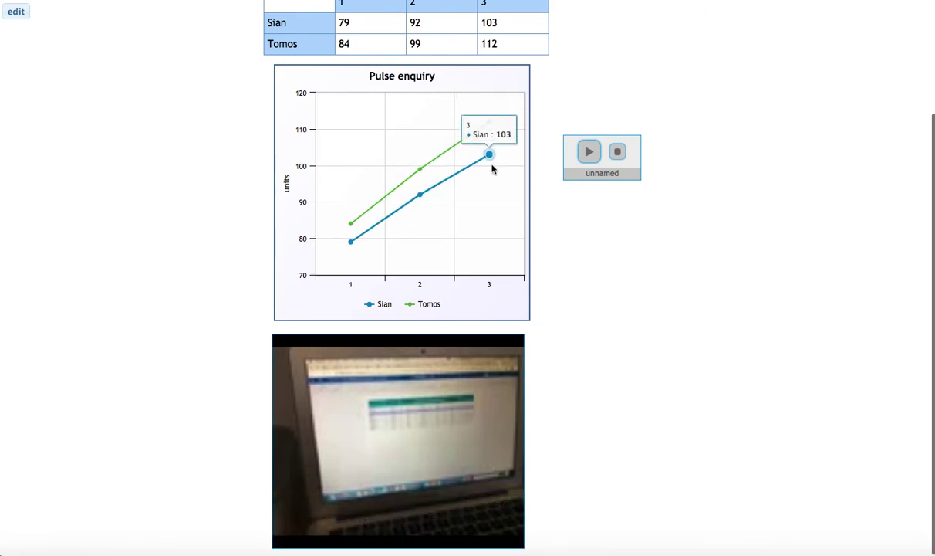
scroll(586, 284, up, 3)
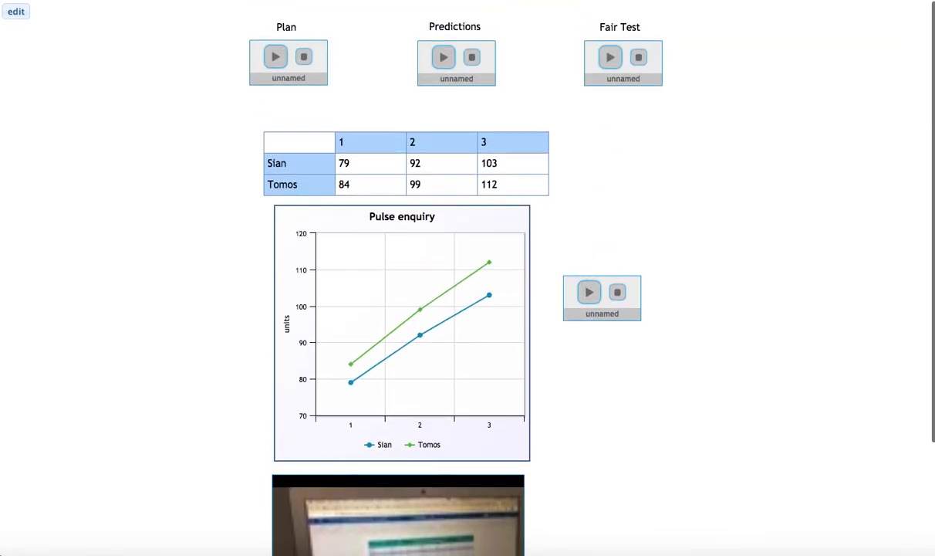
Return to edit mode and scroll down to check the IMG_0883.MOV video is unchanged.
click(17, 11)
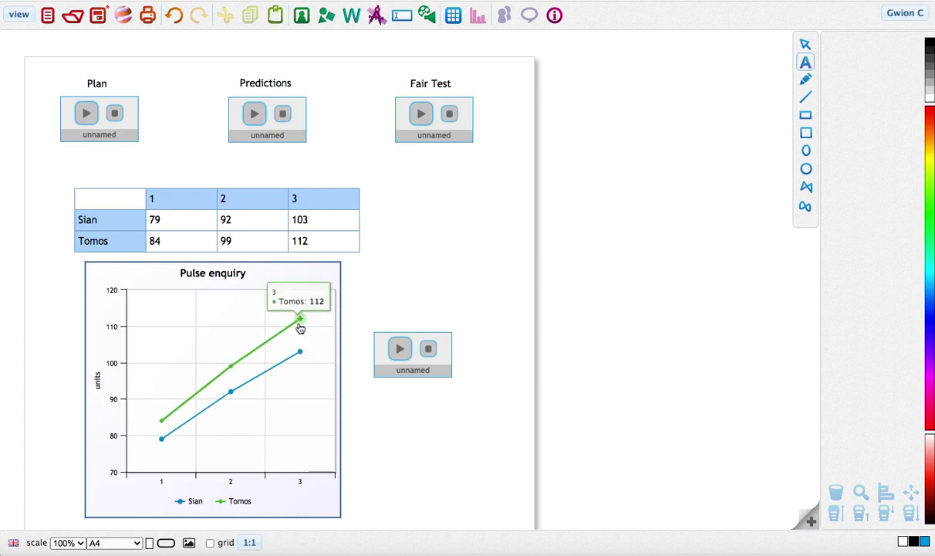
mouse_move(304, 359)
scroll(255, 401, down, 5)
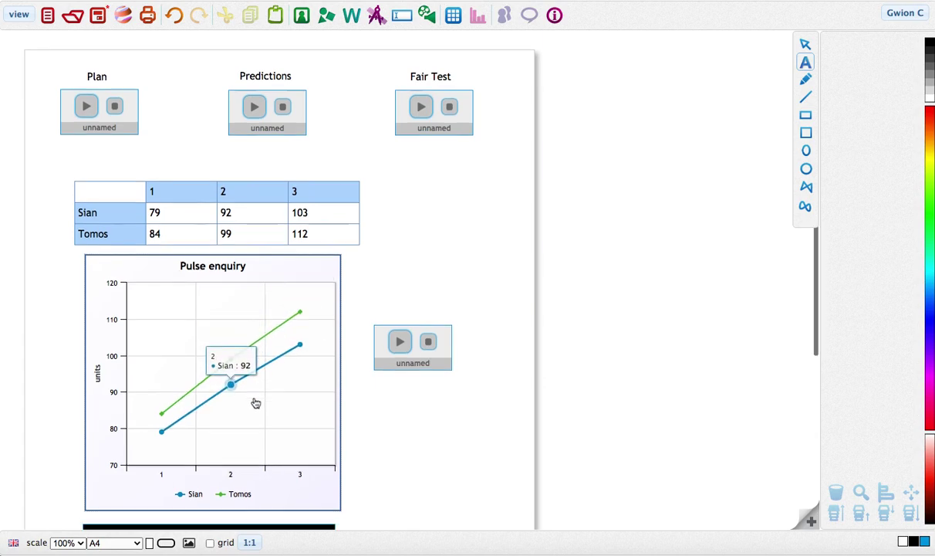
scroll(256, 402, down, 1)
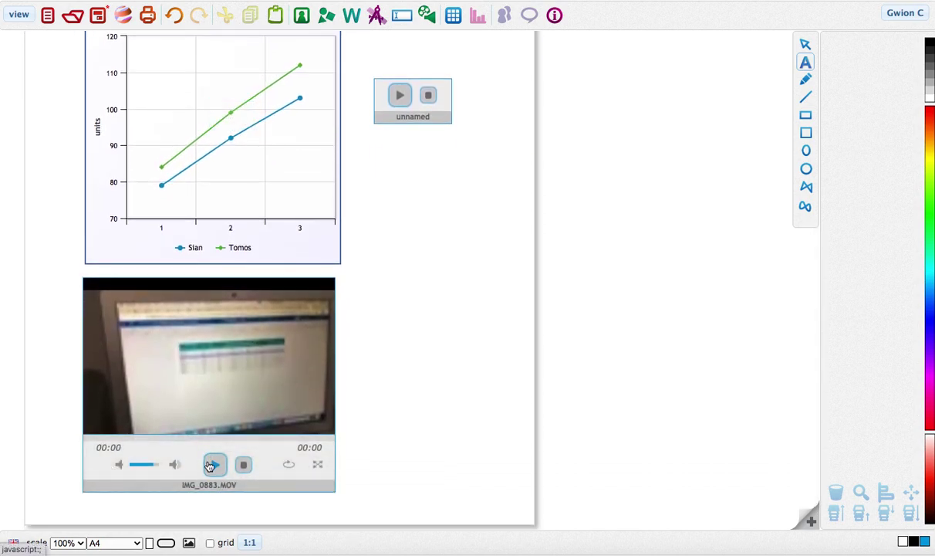
scroll(426, 309, up, 7)
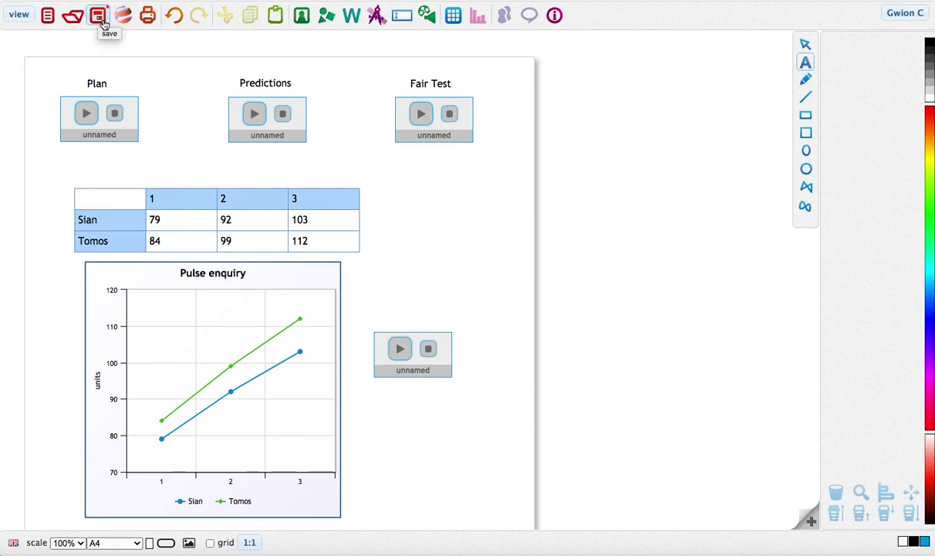
Save the page under the title 'pulse'.
click(102, 22)
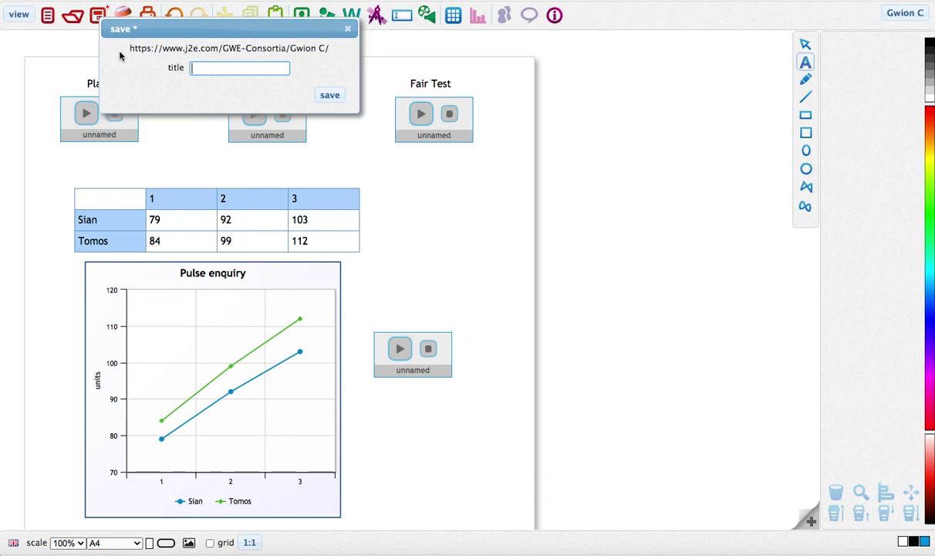
text(pulse)
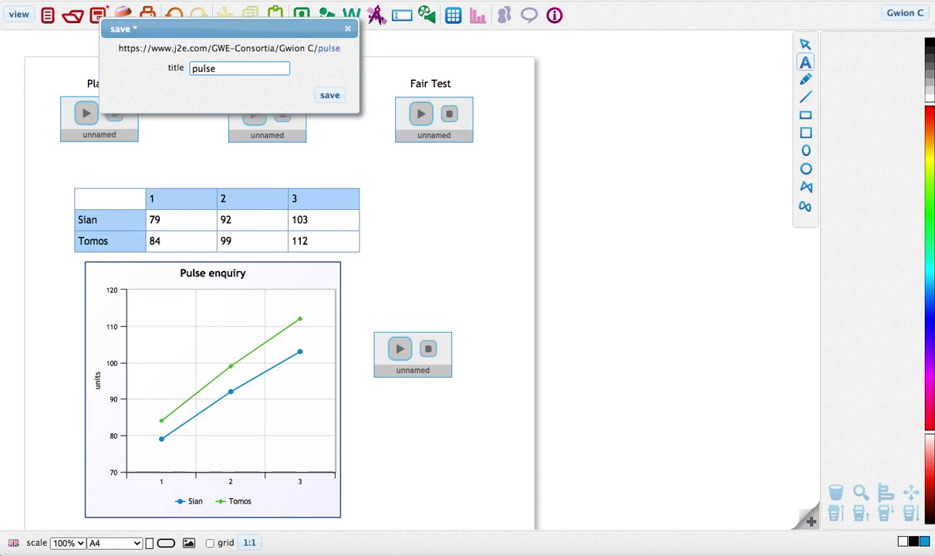
key(Return)
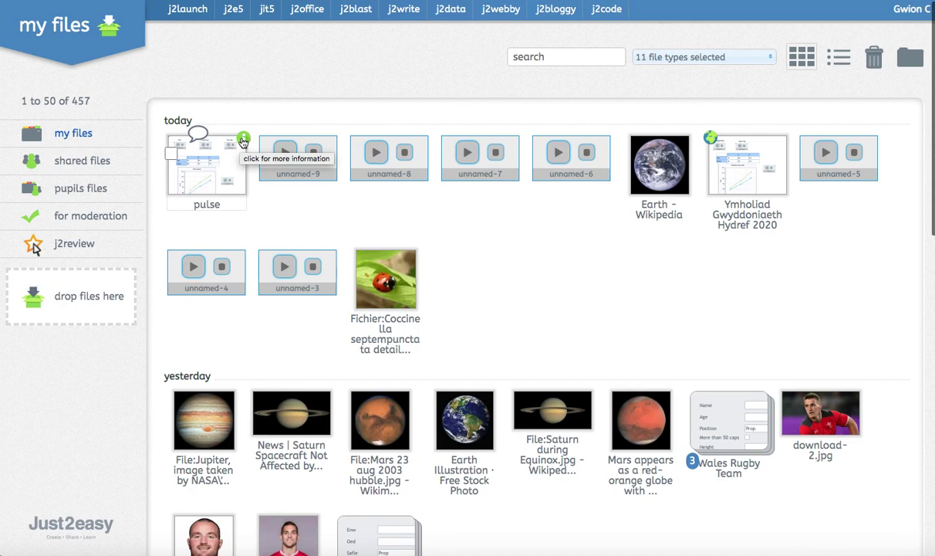
Publish the pulse file from its share settings and select its public web link for copying.
click(243, 141)
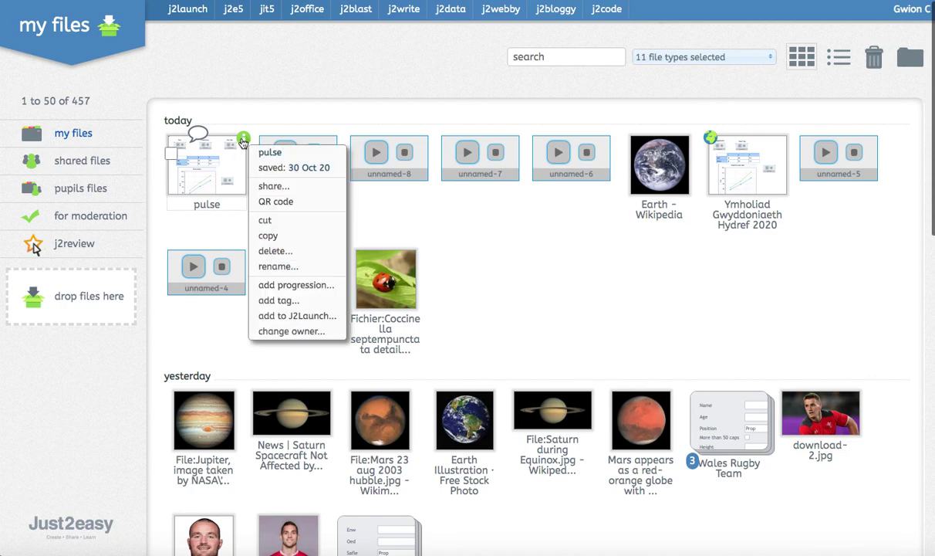
click(273, 188)
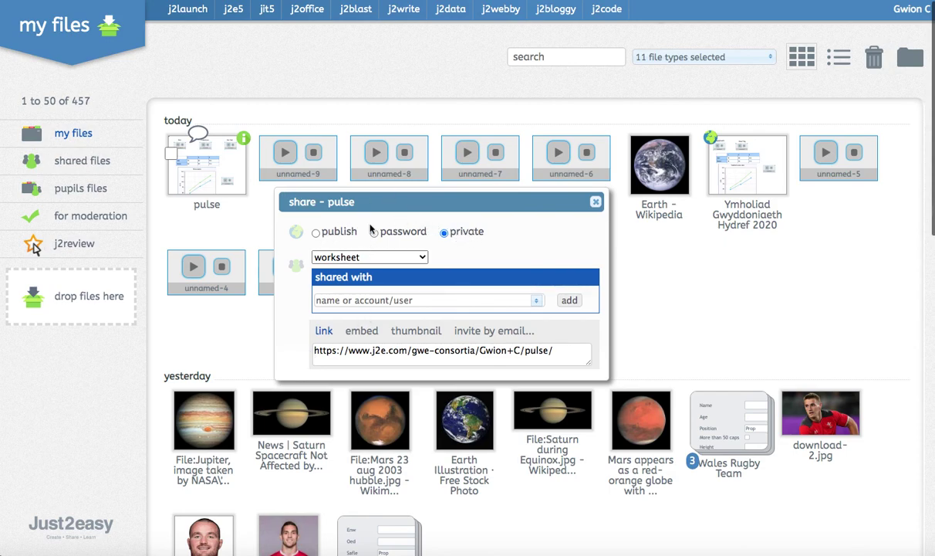
click(316, 234)
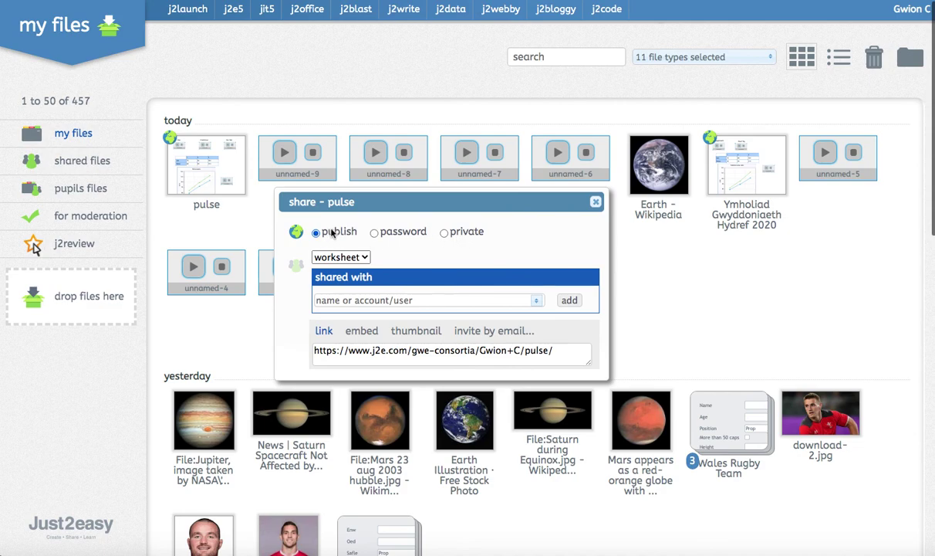
click(444, 234)
drag(541, 351, 308, 352)
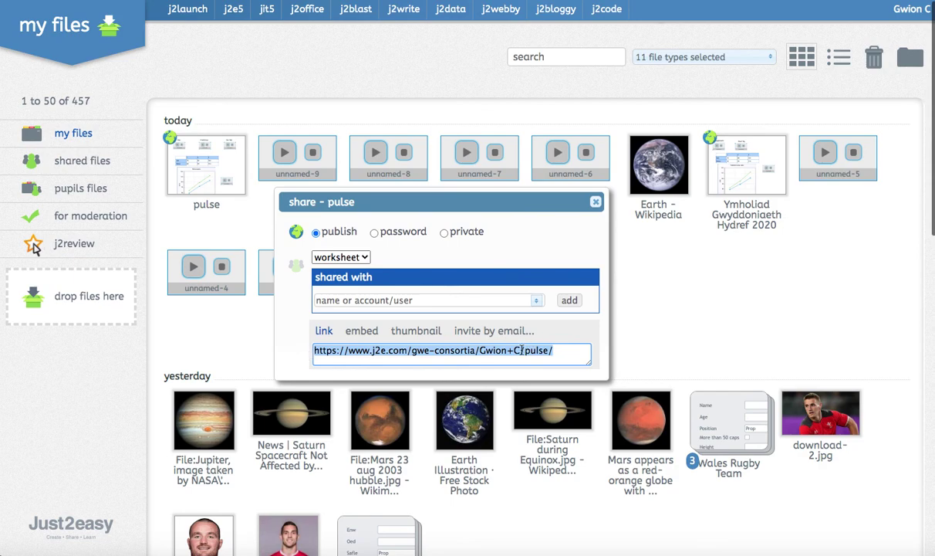
Close the share dialog and view the QR code for the pulse page.
click(599, 202)
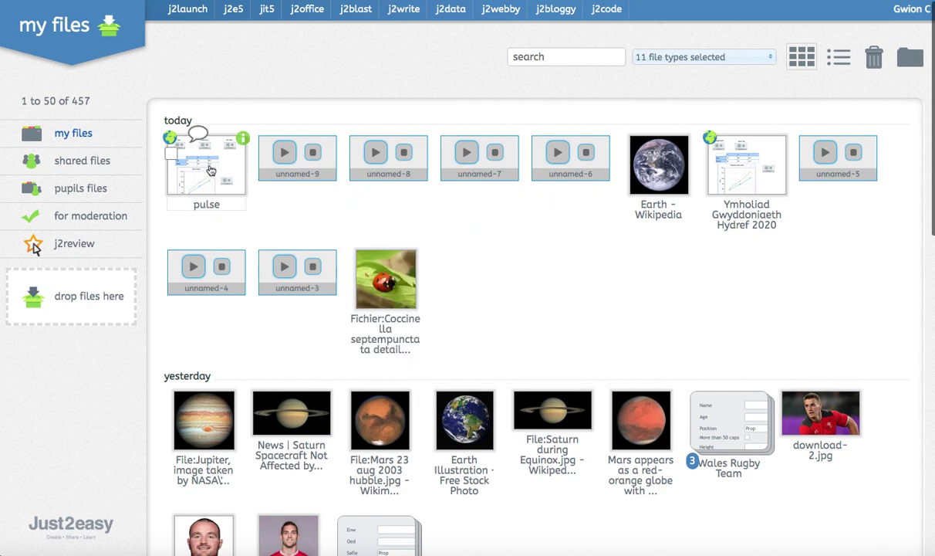
click(244, 140)
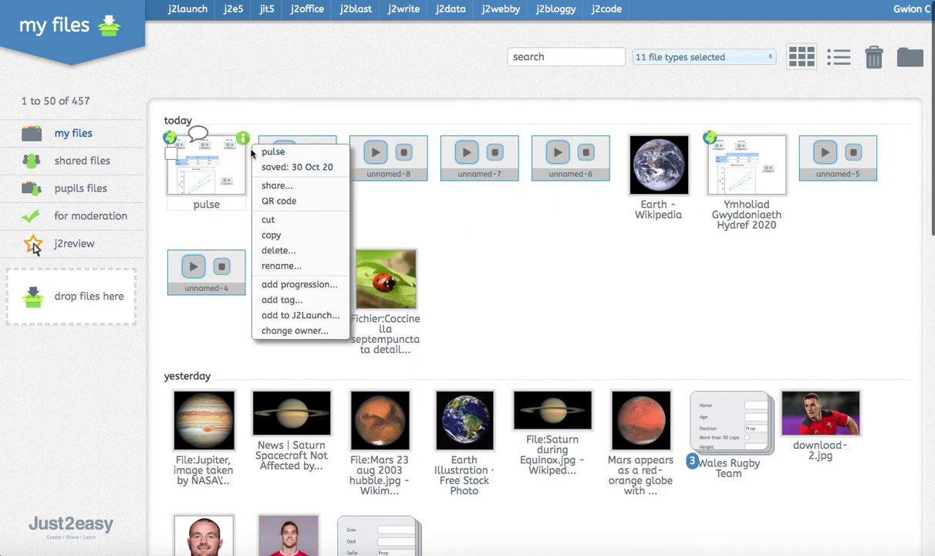
click(279, 201)
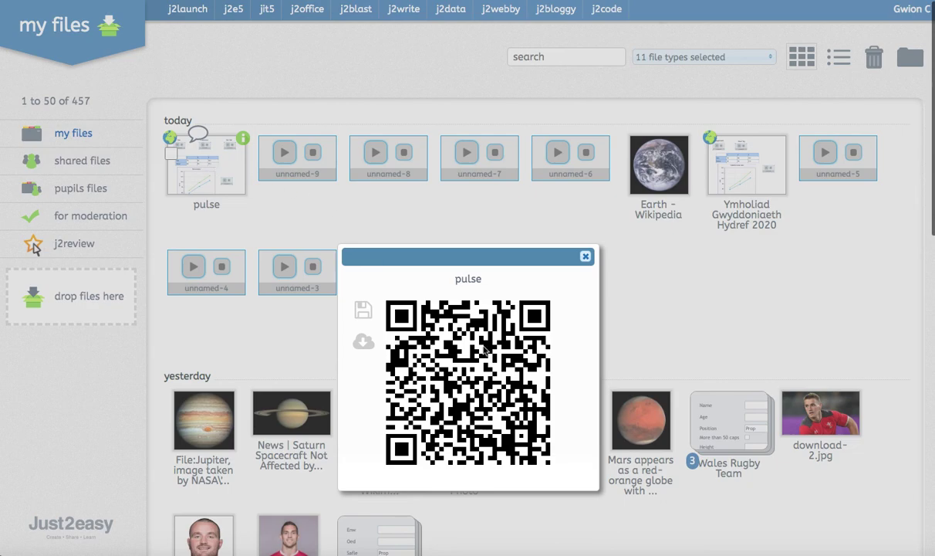
mouse_move(519, 362)
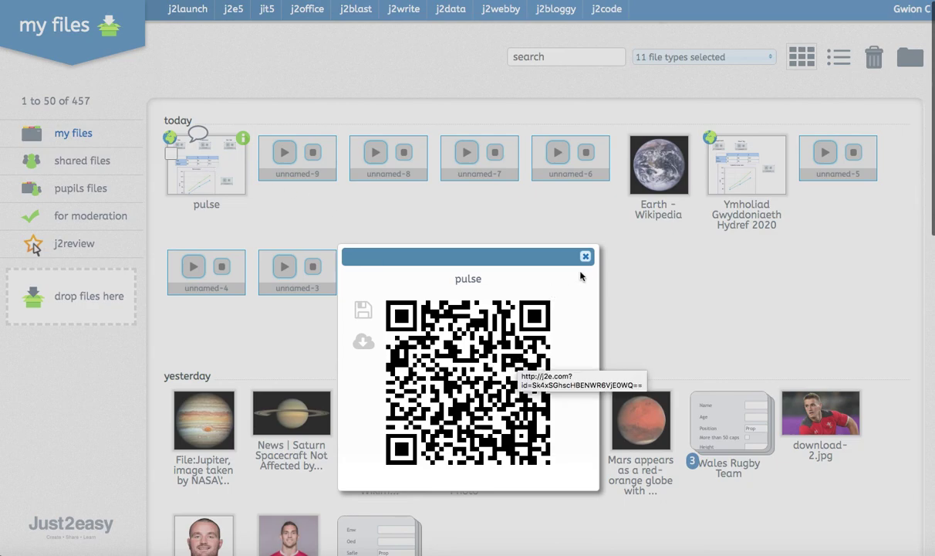
click(586, 256)
Recheck the pulse page's sharing settings, then bring up its options again.
click(242, 139)
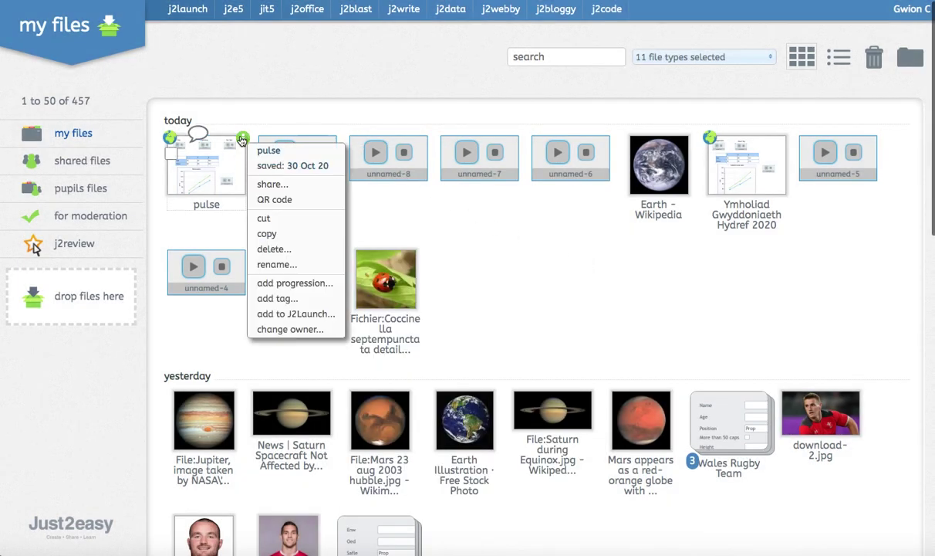
click(299, 193)
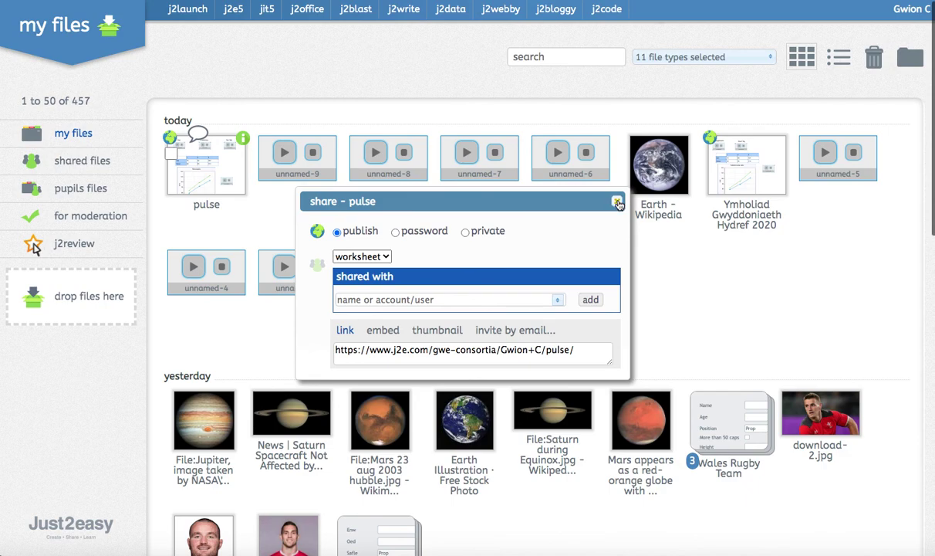
click(617, 200)
click(242, 139)
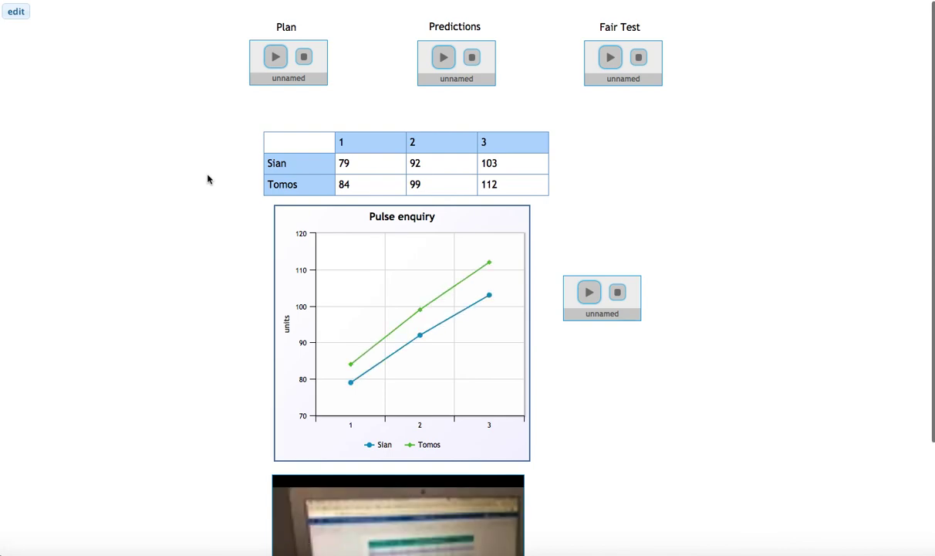
Put the pulse page into edit mode and scroll through its clips, table, chart and video.
click(16, 12)
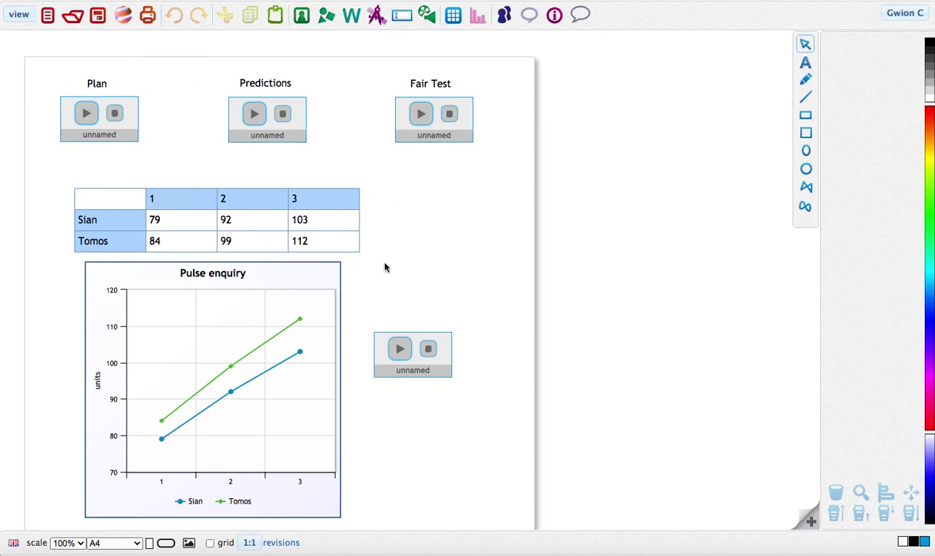
scroll(383, 272, down, 2)
scroll(384, 274, down, 5)
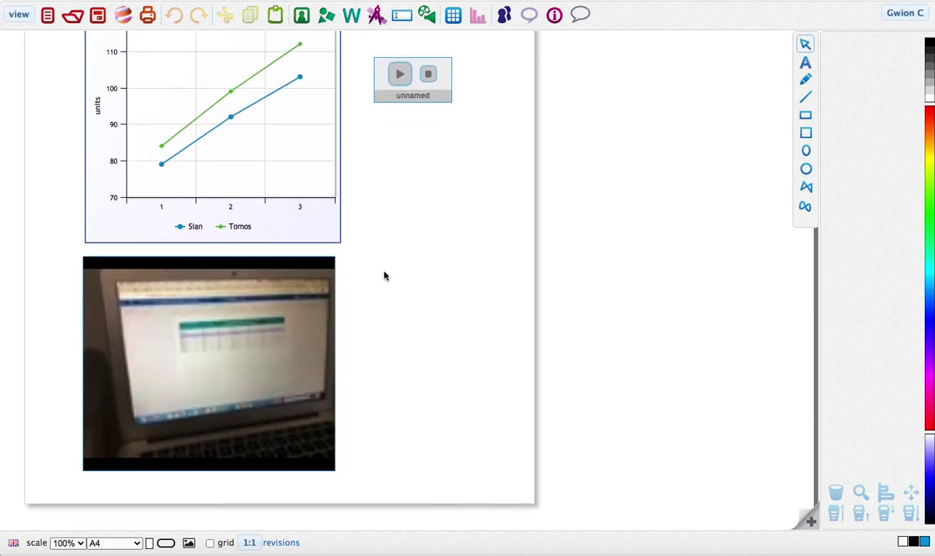
scroll(385, 275, up, 4)
scroll(386, 277, up, 3)
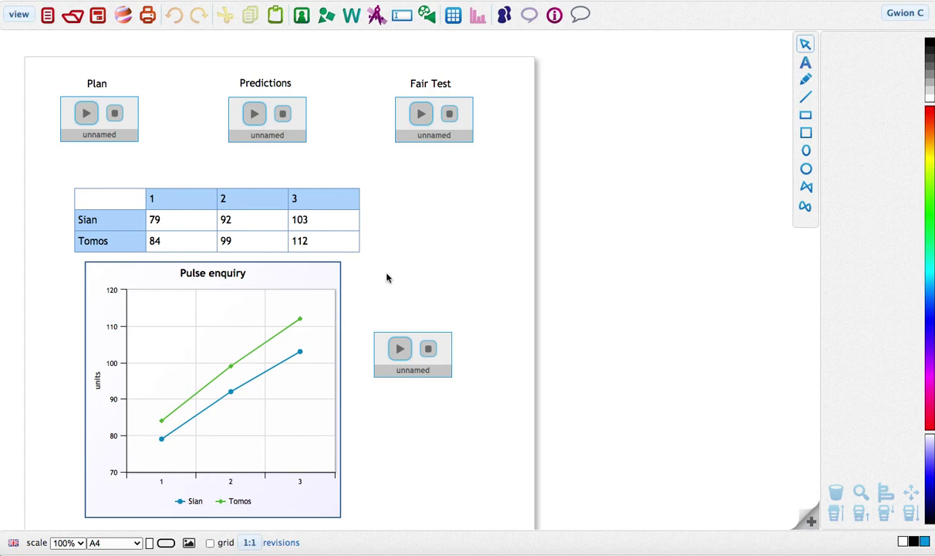
scroll(386, 276, down, 4)
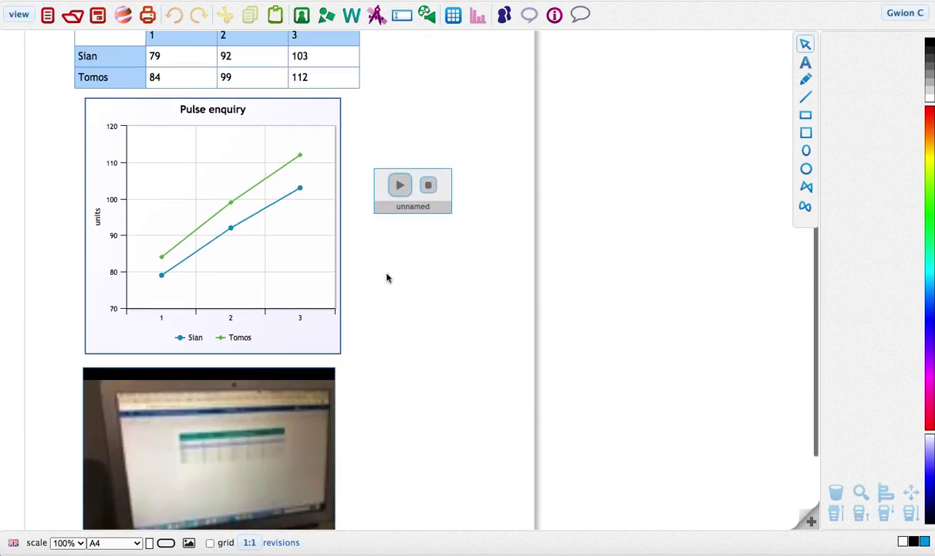
scroll(386, 276, up, 4)
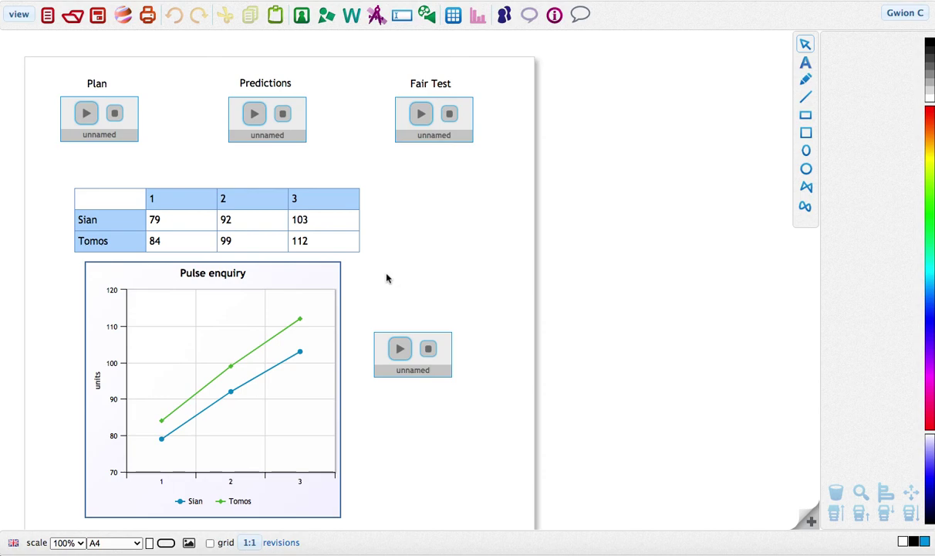
scroll(386, 277, down, 5)
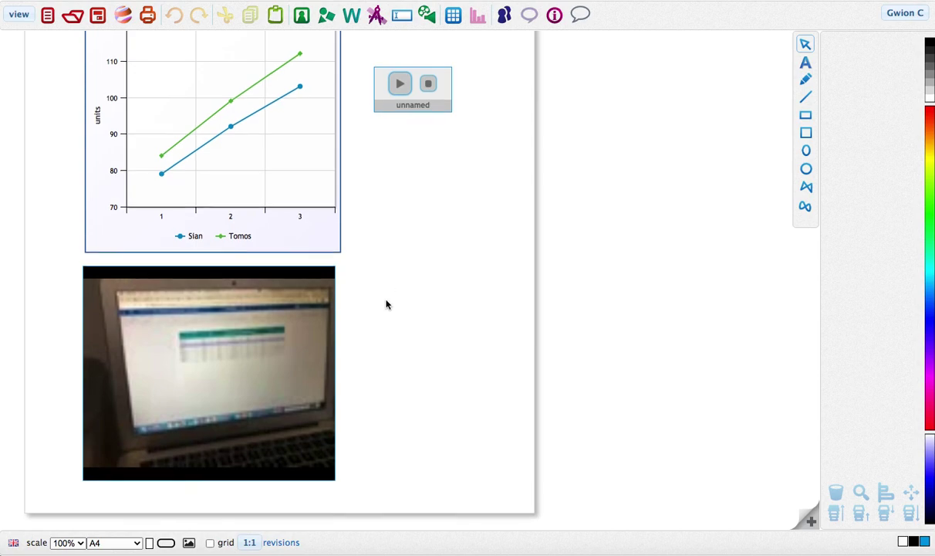
scroll(386, 303, up, 5)
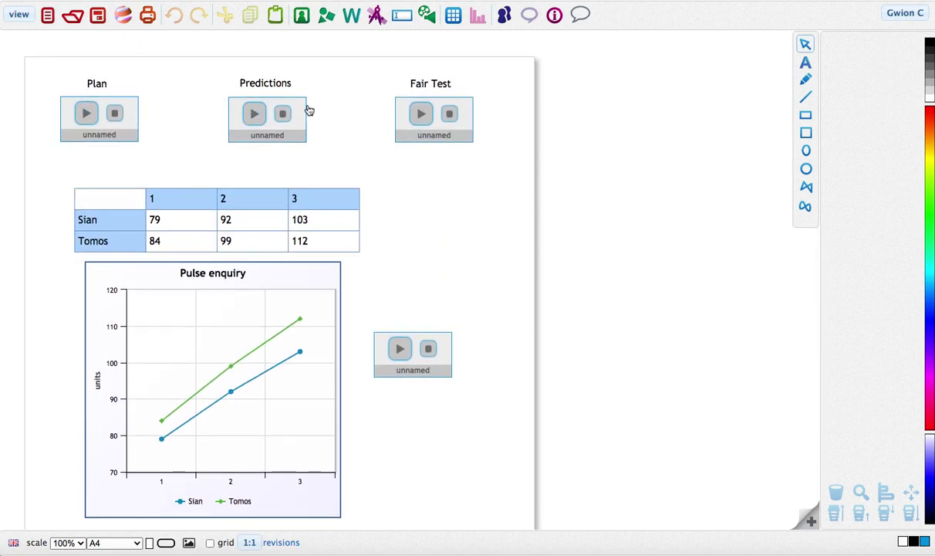